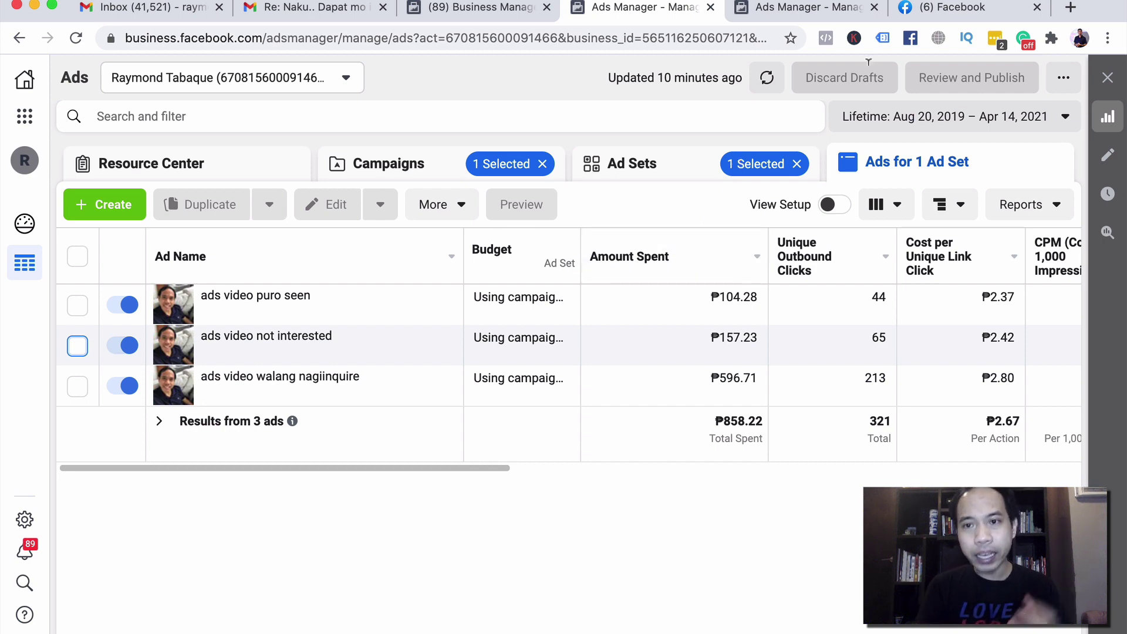
# Switch to the Facebook news feed and examine how the sponsored ConversioBot video ad appears among regular posts
pyautogui.click(945, 8)
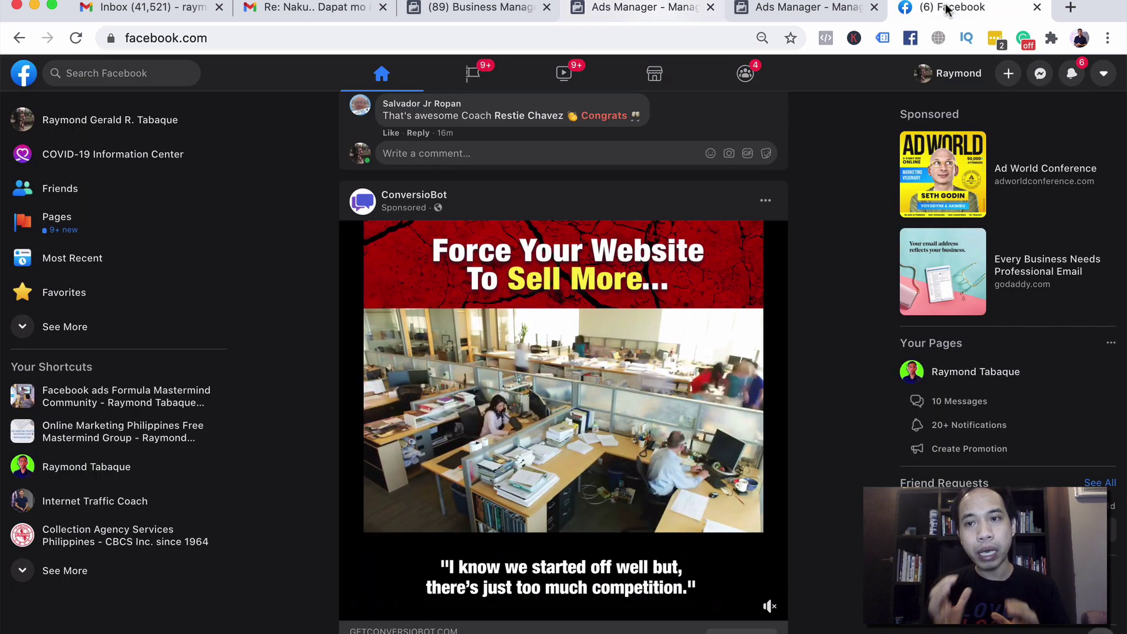
pyautogui.scroll(1, 830, 255)
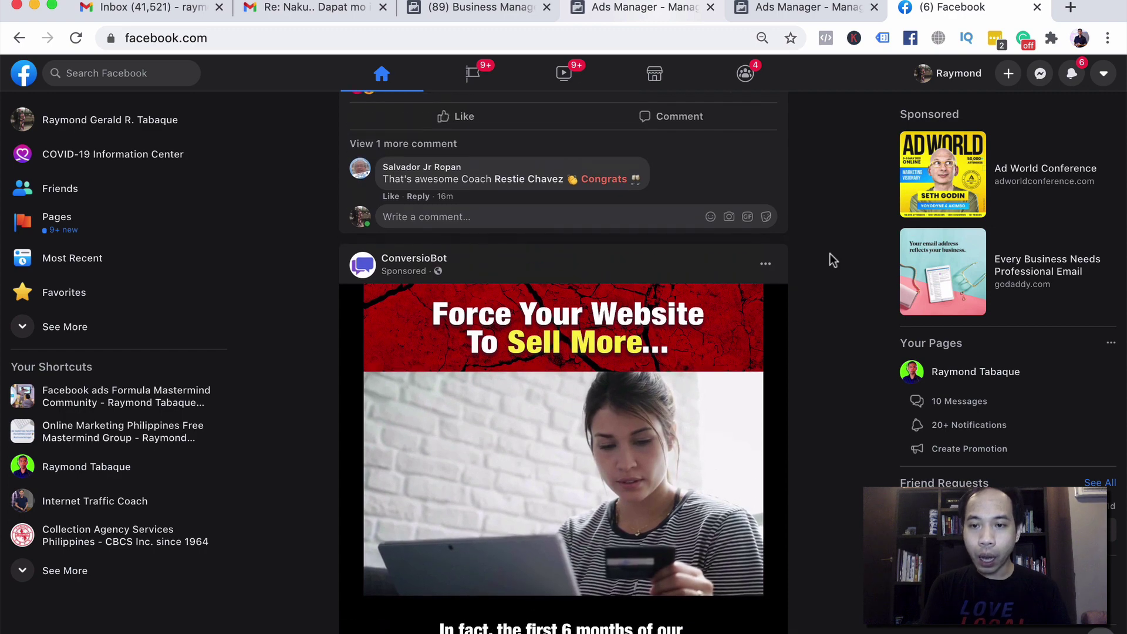
pyautogui.scroll(3, 830, 252)
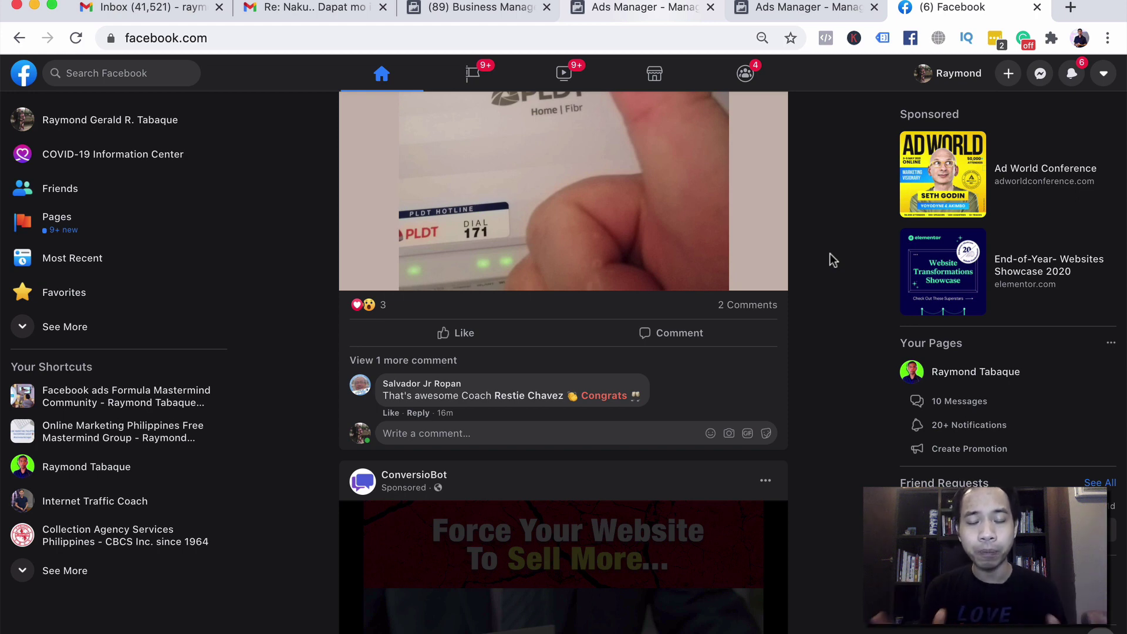
pyautogui.scroll(-3, 830, 253)
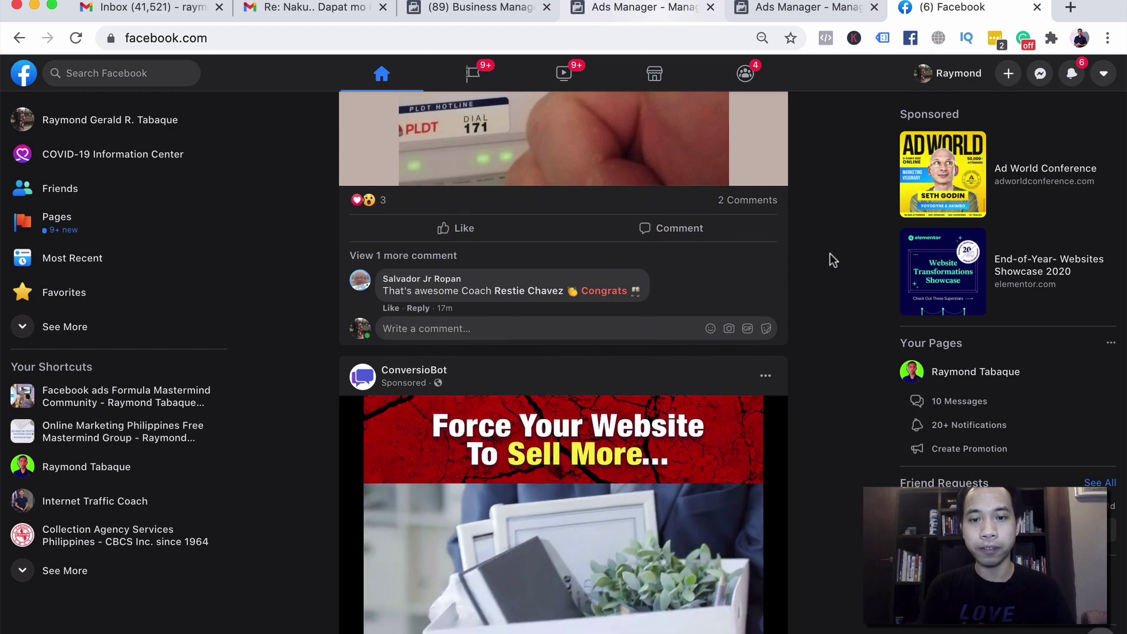
pyautogui.scroll(-3, 830, 254)
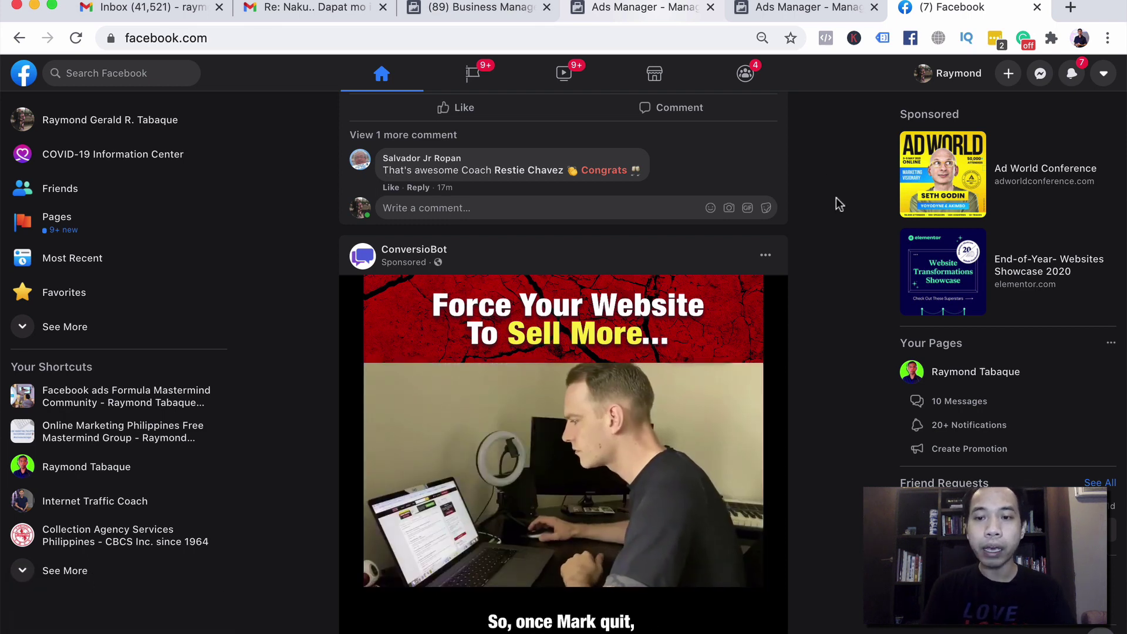
pyautogui.scroll(-3, 823, 259)
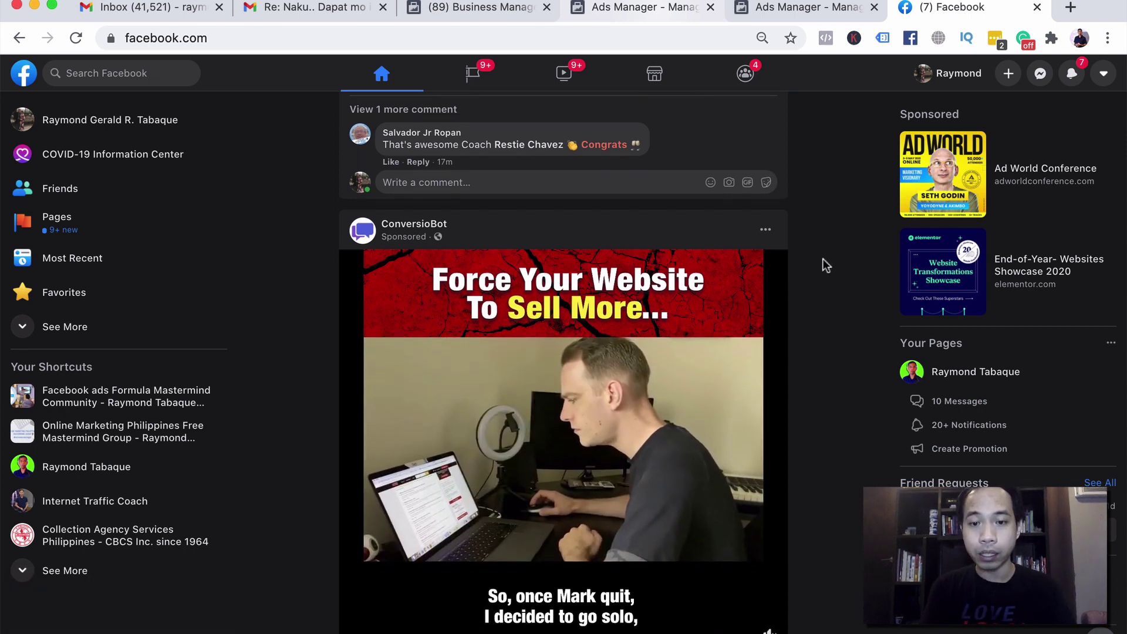
pyautogui.scroll(1, 823, 265)
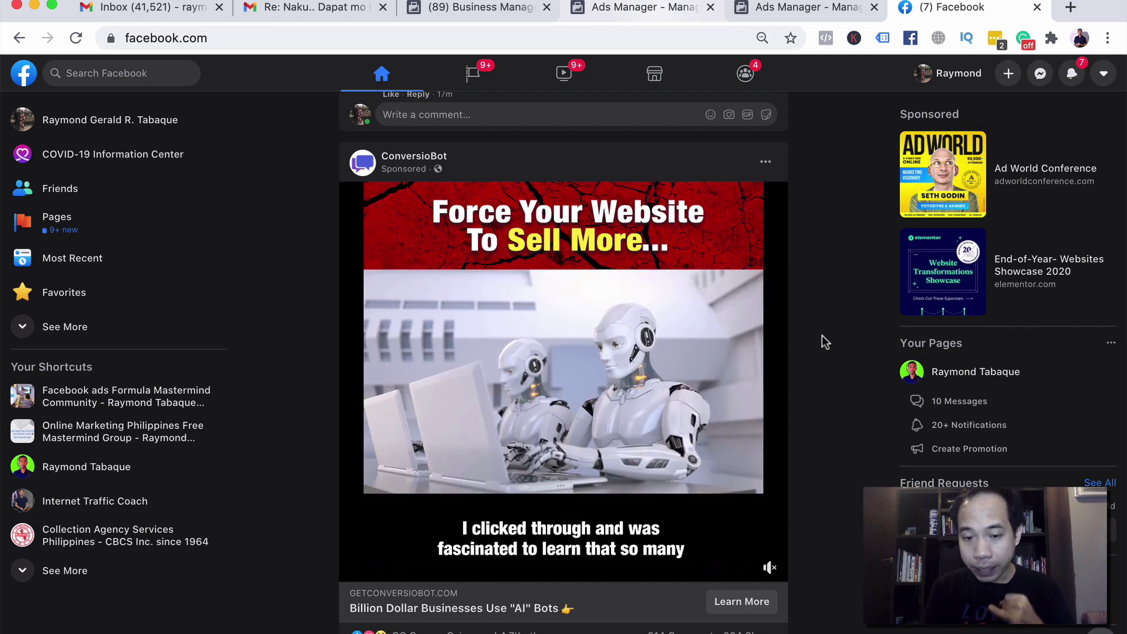
pyautogui.scroll(-5, 822, 335)
pyautogui.scroll(4, 815, 392)
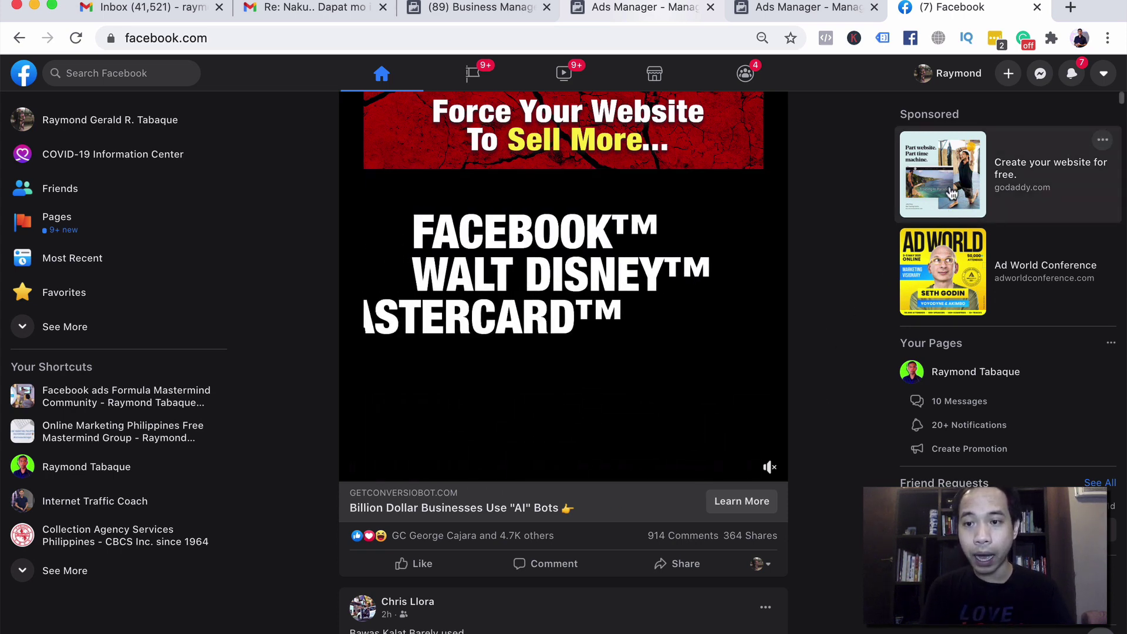
# Browse further through the Facebook feed, comparing regular image posts with the sponsored posts up to the Motion Array ad
pyautogui.scroll(-7, 844, 317)
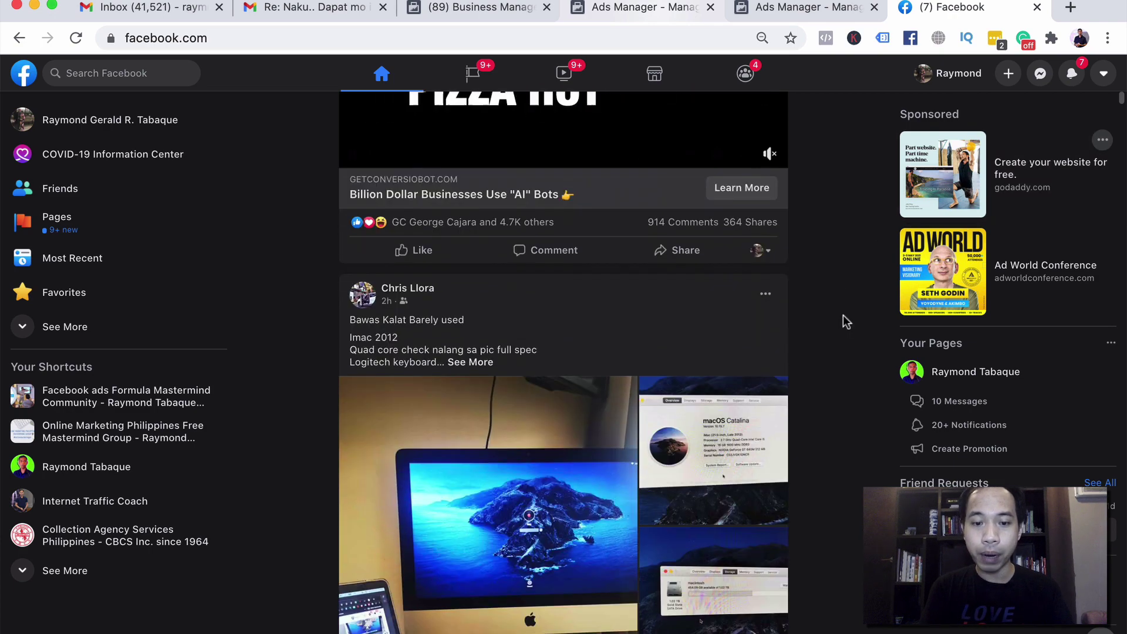
pyautogui.scroll(-5, 843, 314)
pyautogui.scroll(2, 843, 315)
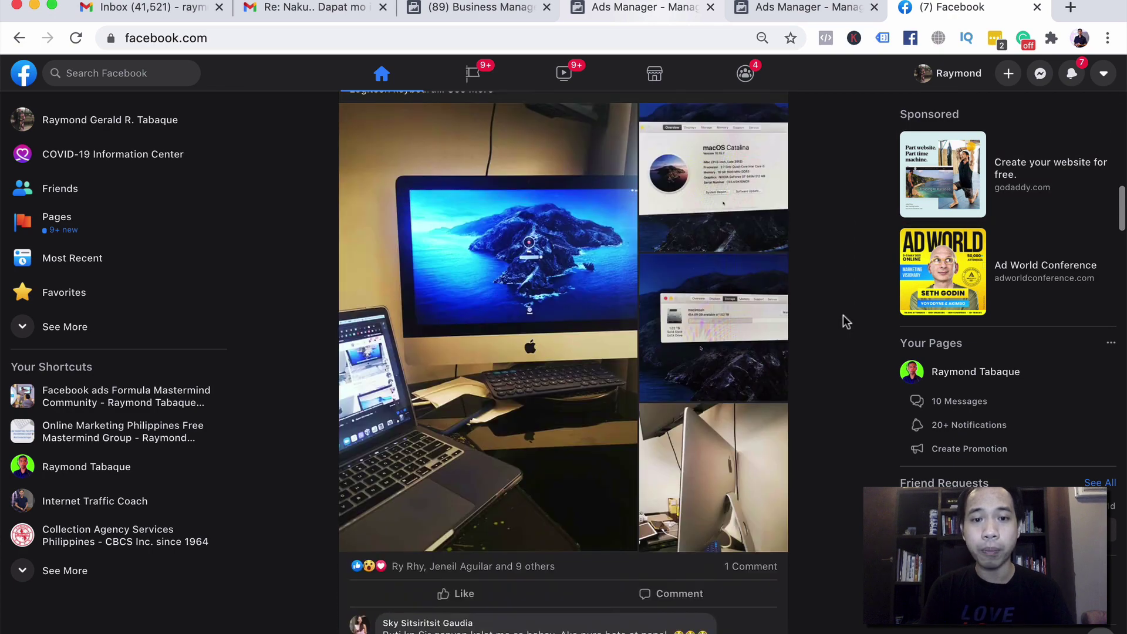
pyautogui.scroll(-4, 843, 315)
pyautogui.scroll(-20, 843, 315)
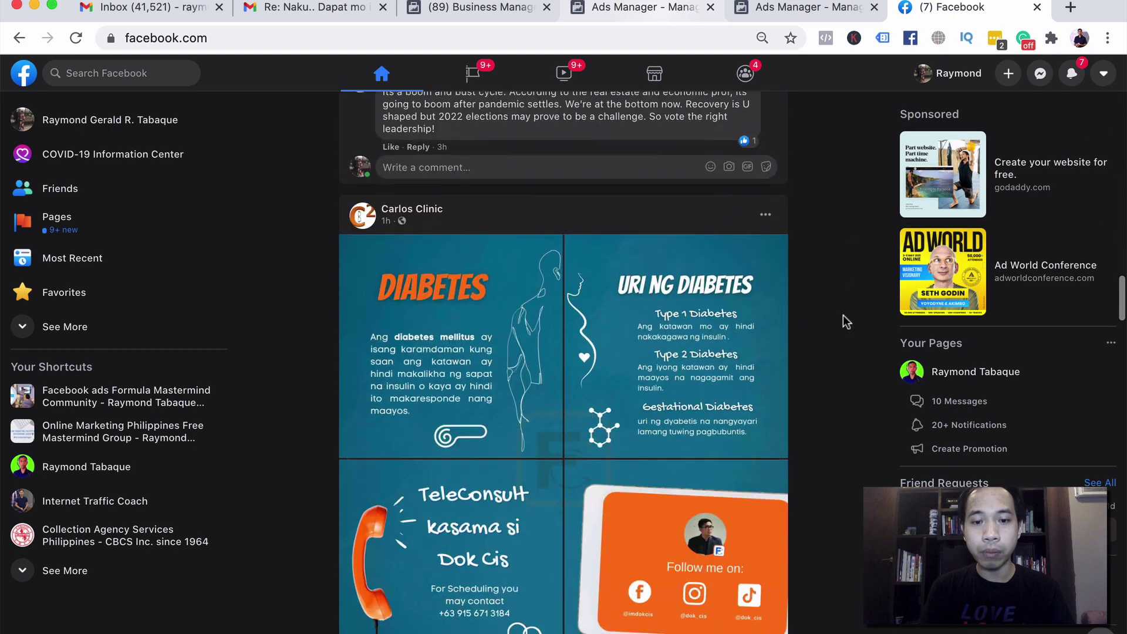
pyautogui.scroll(-18, 843, 315)
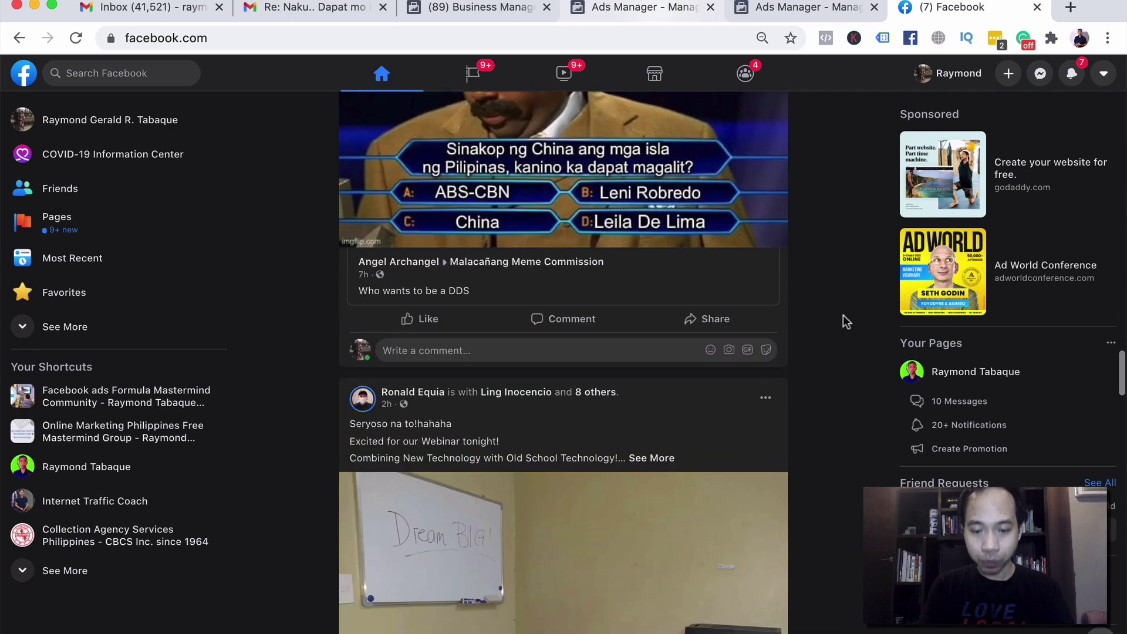
pyautogui.scroll(-1, 842, 317)
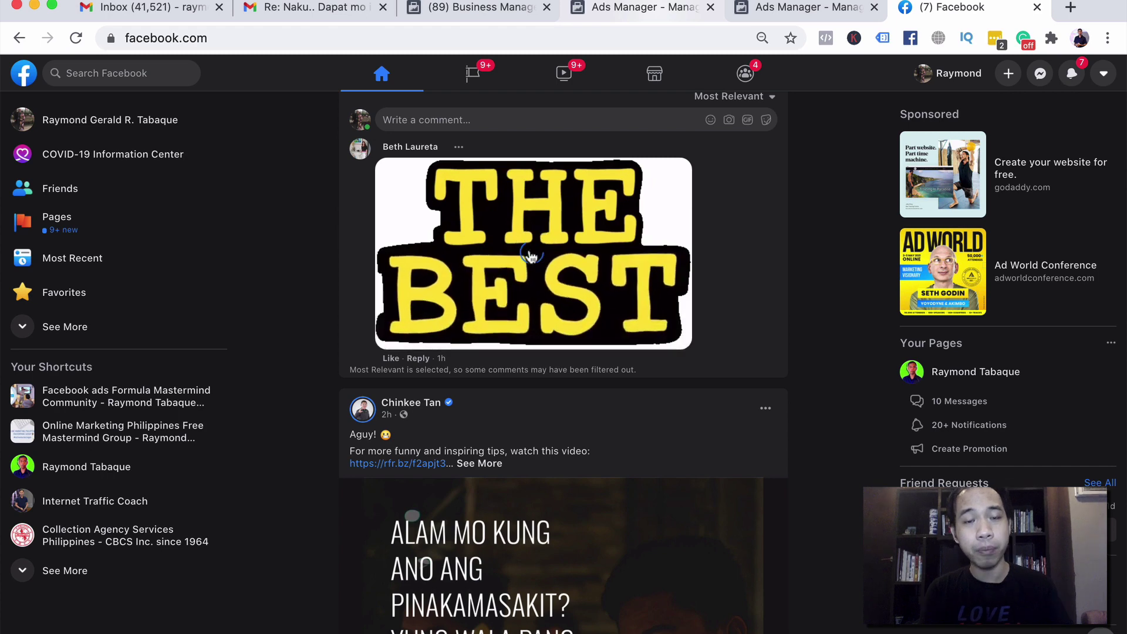
pyautogui.scroll(-5, 847, 339)
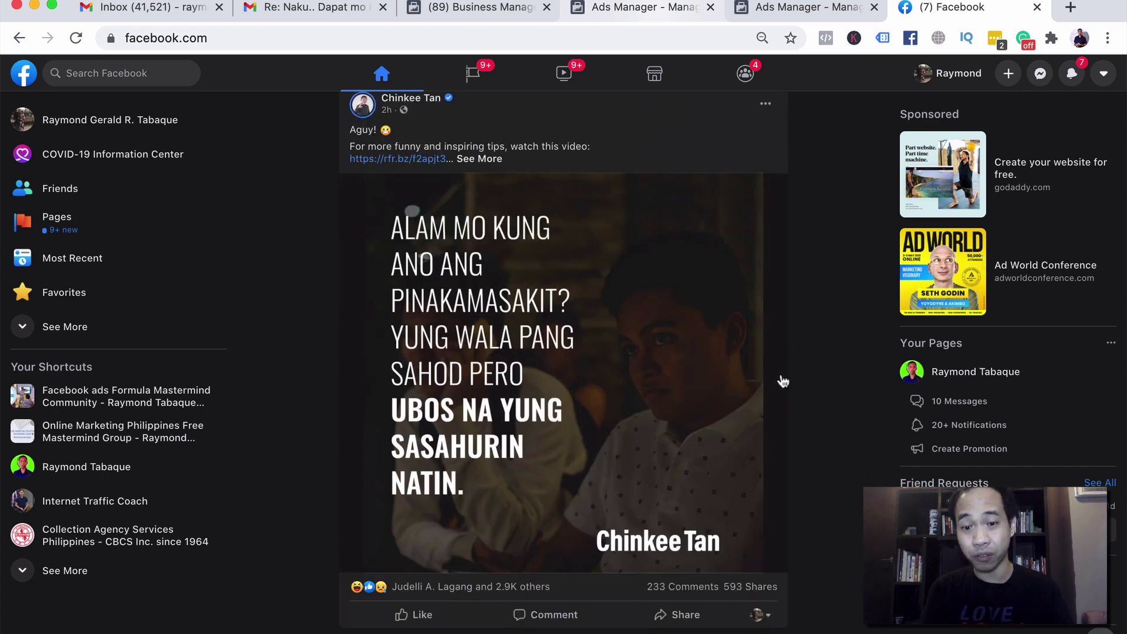
pyautogui.scroll(-1, 813, 398)
pyautogui.scroll(-2, 813, 398)
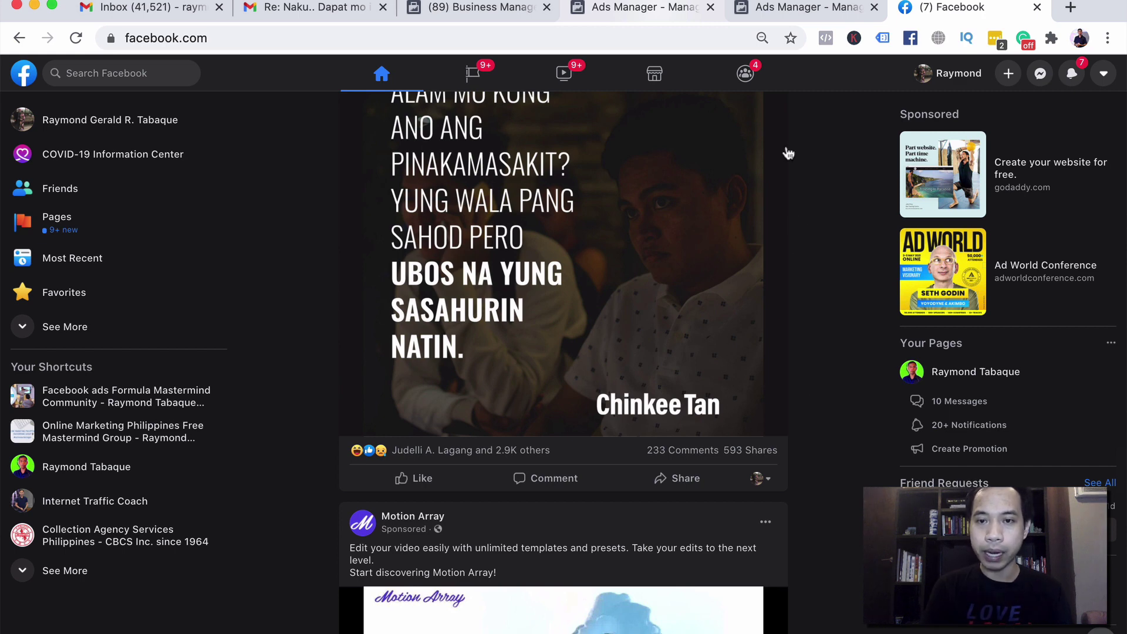
# Return to Ads Manager, close the Facebook page, and open the "ads video not interested" ad to examine its placement previews
pyautogui.click(667, 15)
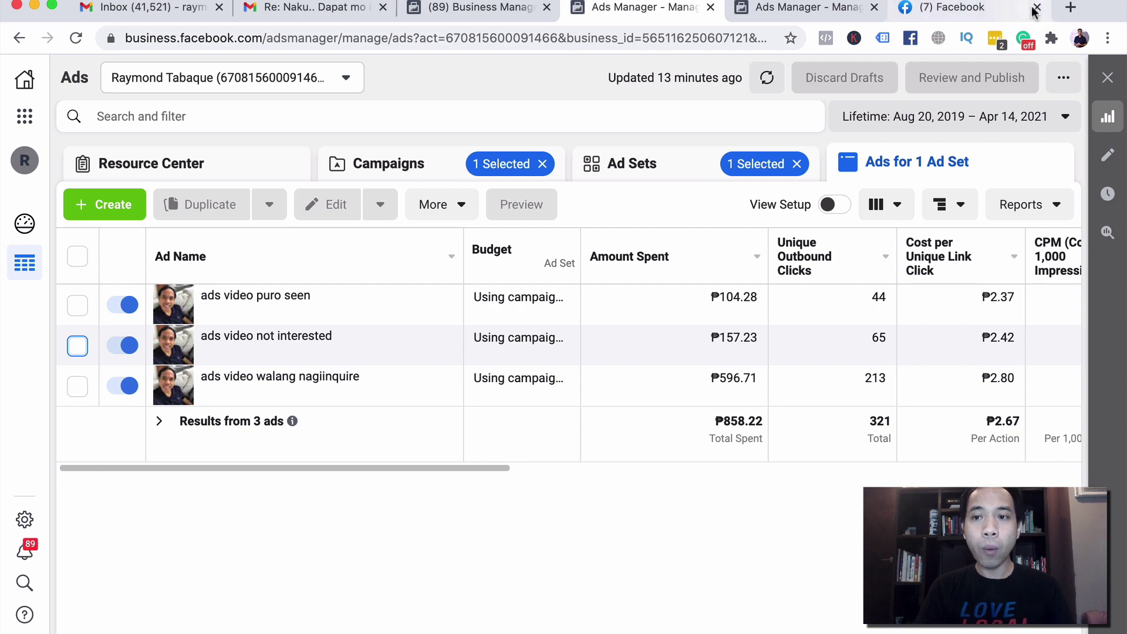
pyautogui.click(1037, 8)
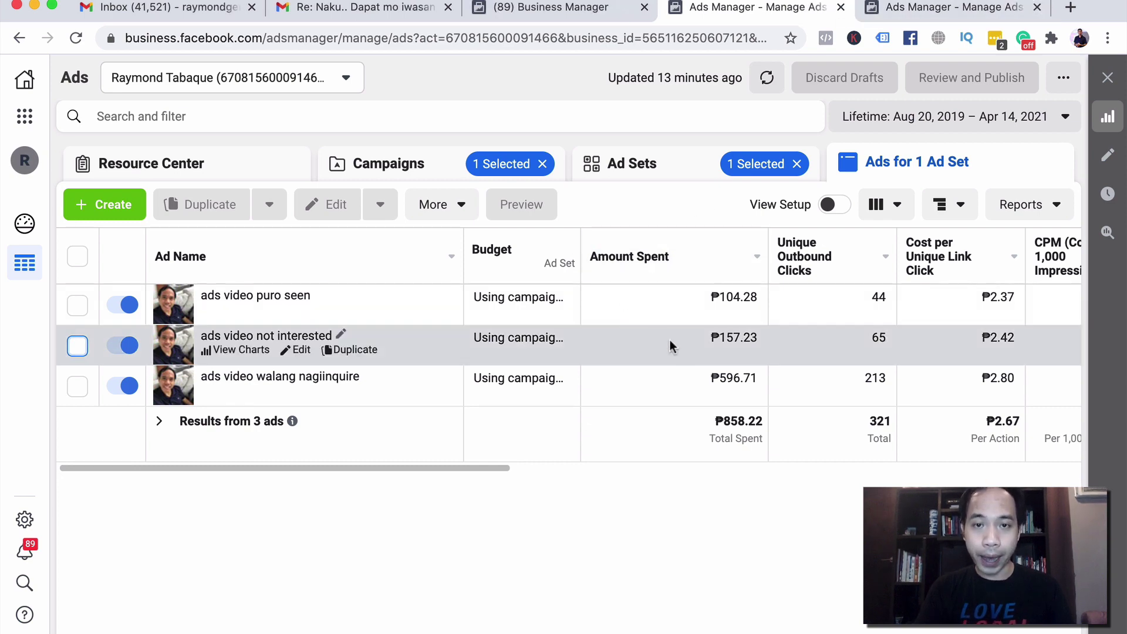
pyautogui.moveTo(280, 293)
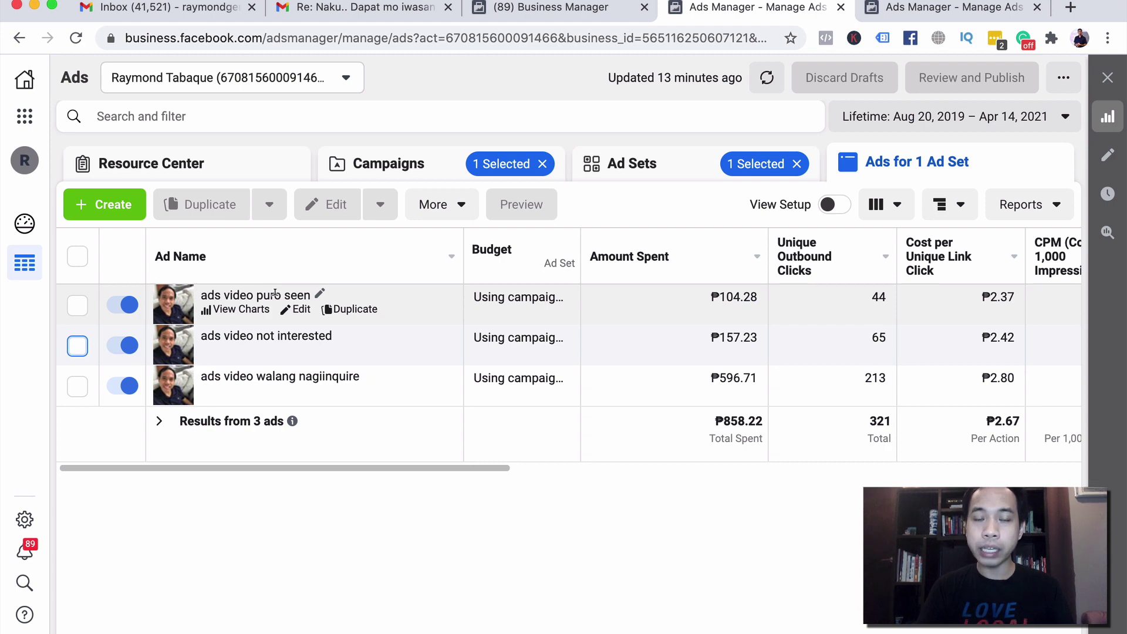
pyautogui.click(77, 346)
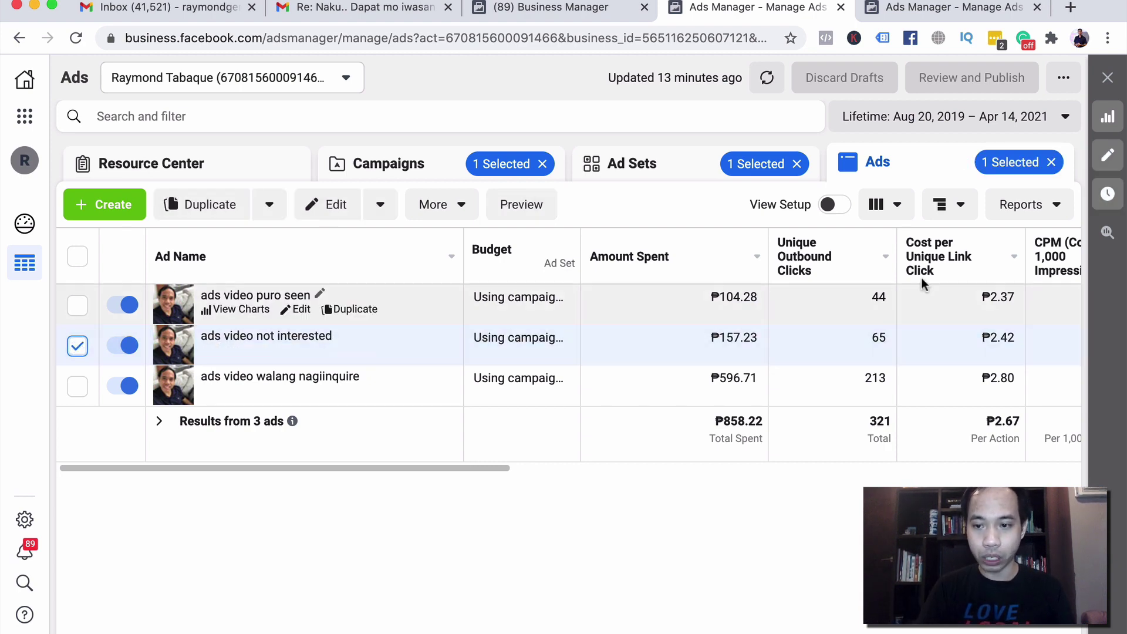
pyautogui.click(1101, 160)
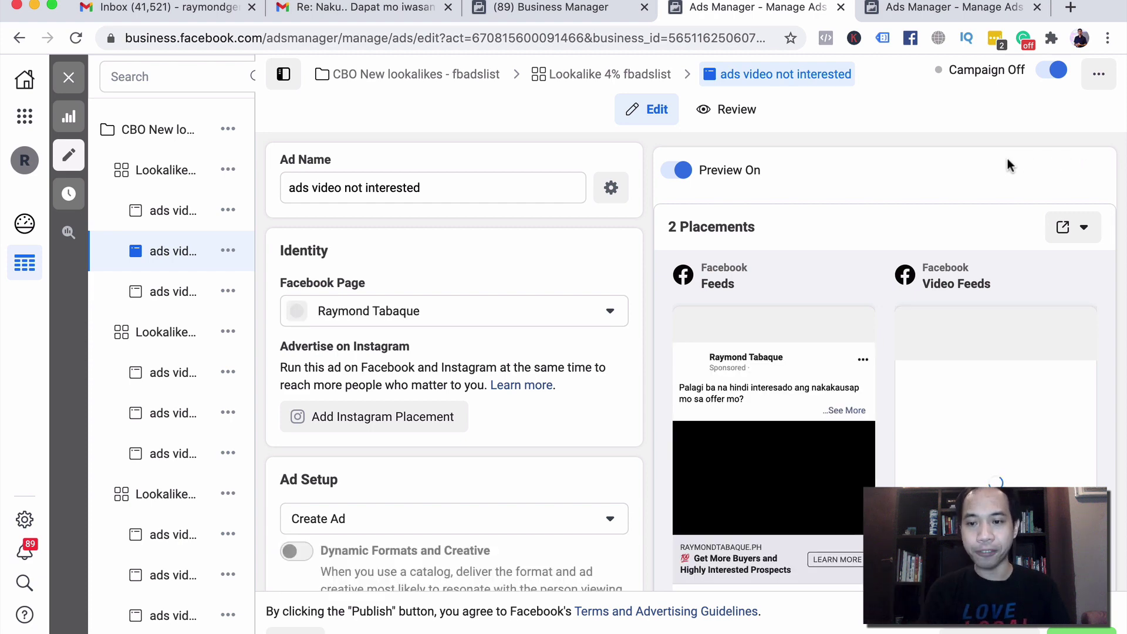
pyautogui.scroll(-1, 868, 310)
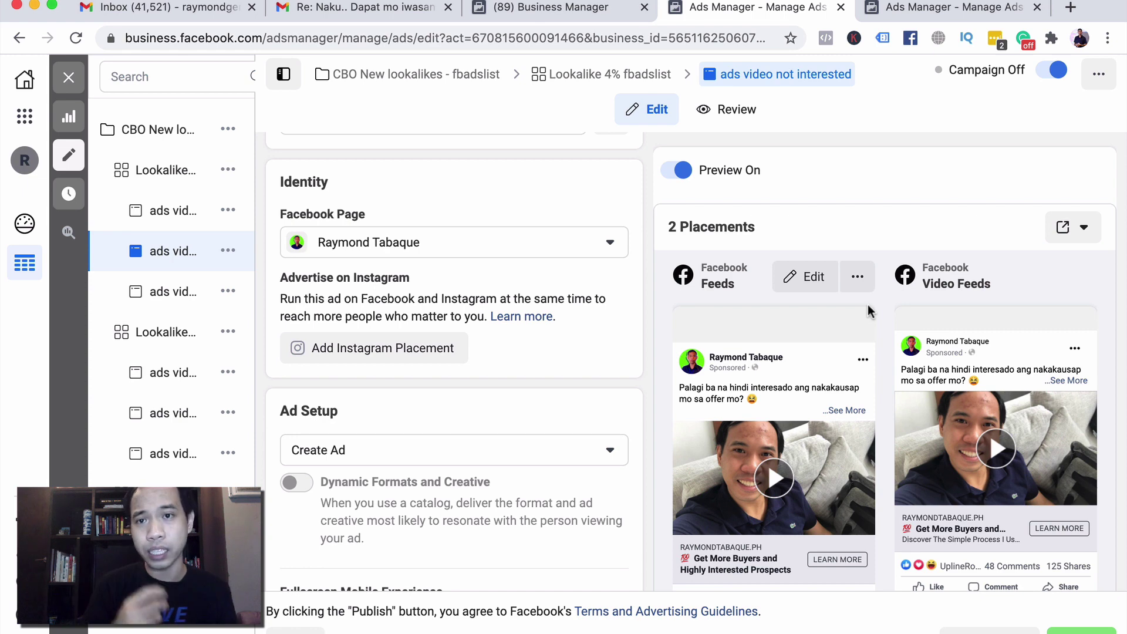
pyautogui.scroll(-1, 843, 449)
pyautogui.scroll(-3, 843, 450)
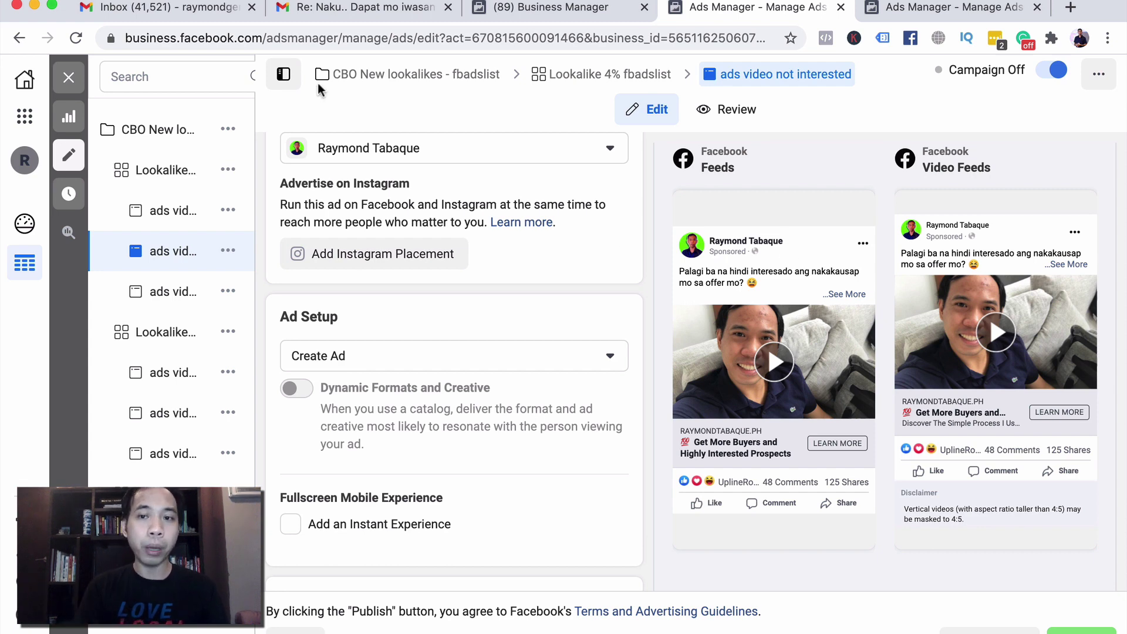
# In the other Ads Manager page, open the "Simple selfie picture" ad, examine its Feeds preview, and close the editor
pyautogui.click(932, 8)
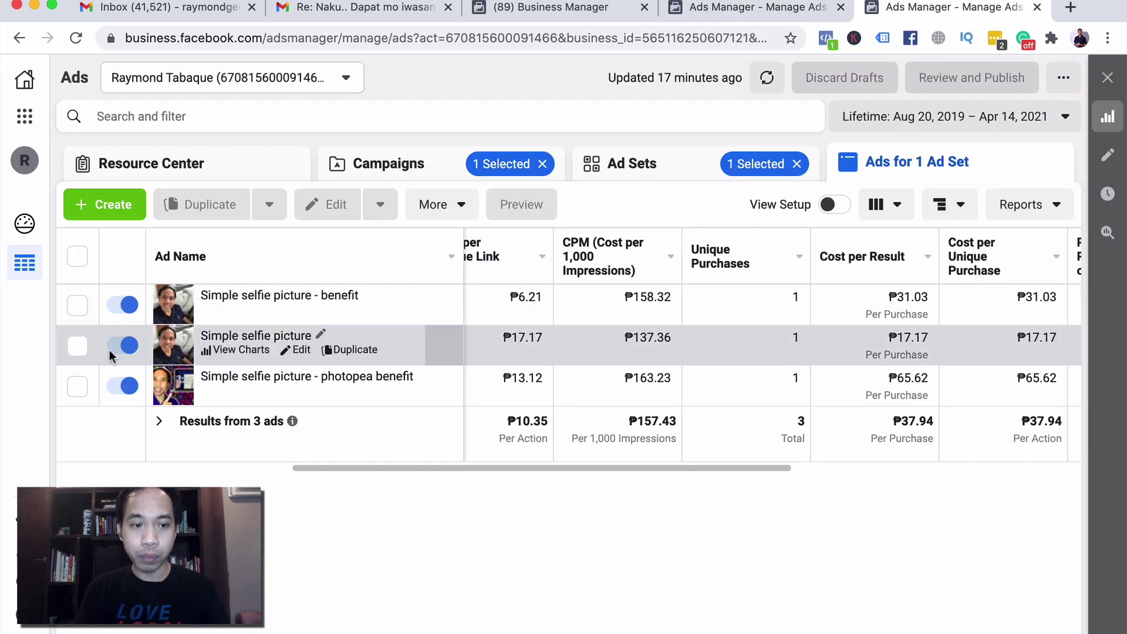
pyautogui.click(77, 346)
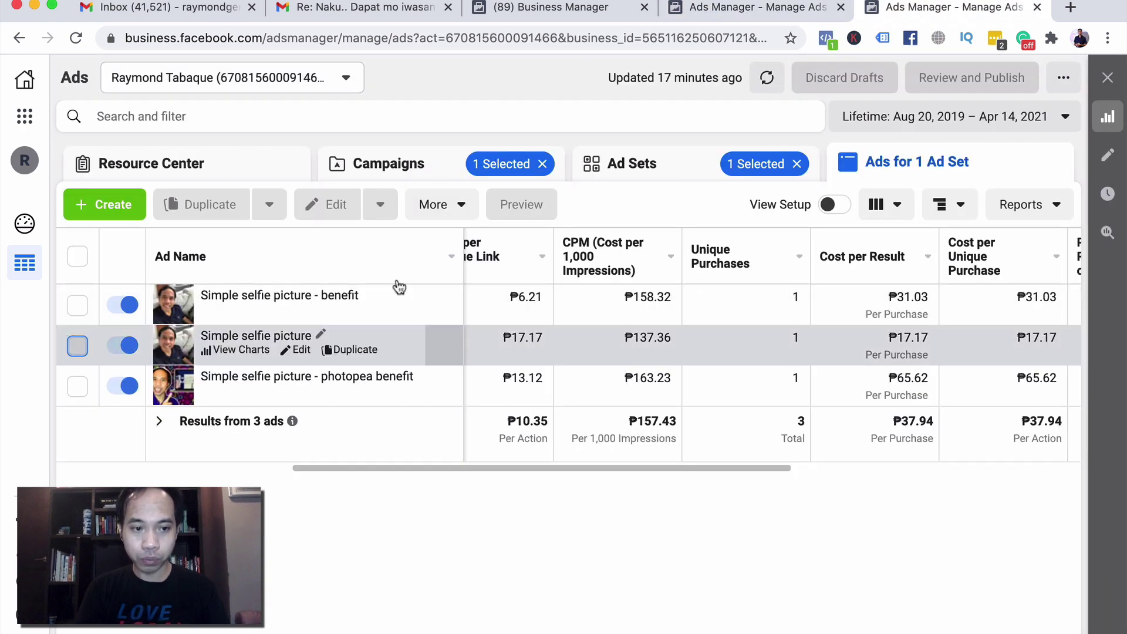
pyautogui.click(1109, 163)
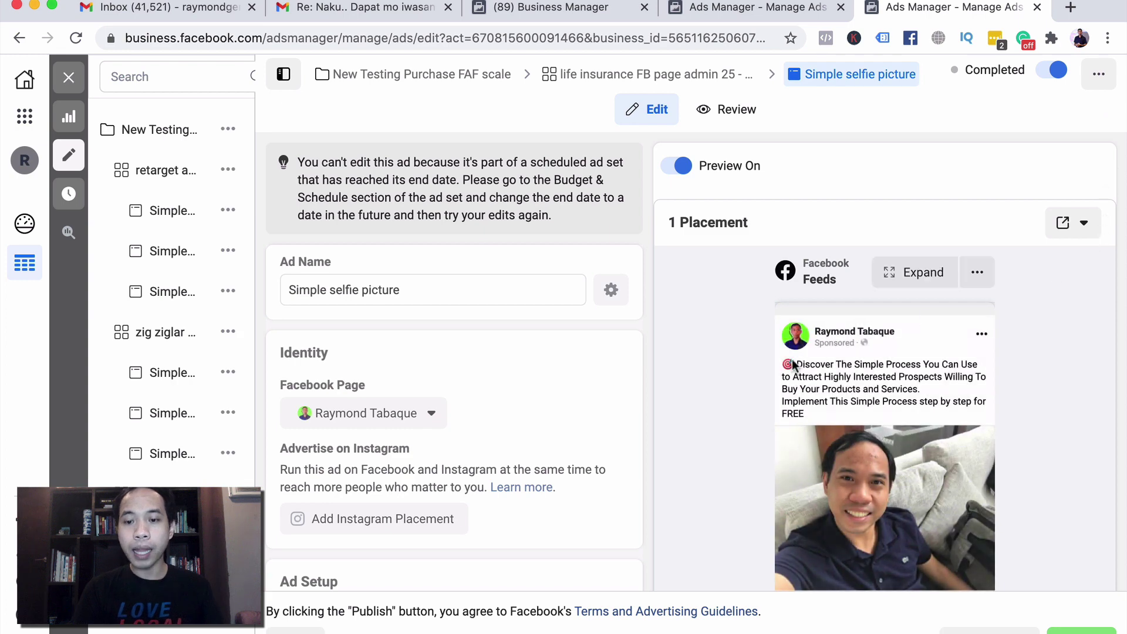
pyautogui.scroll(-3, 792, 360)
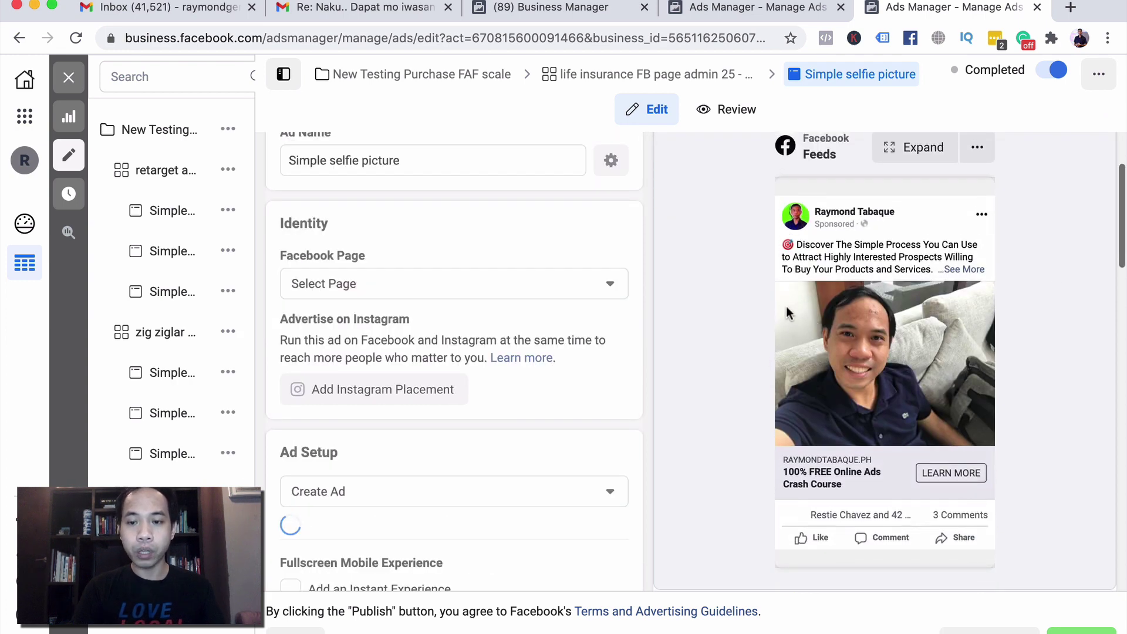
pyautogui.scroll(-2, 713, 386)
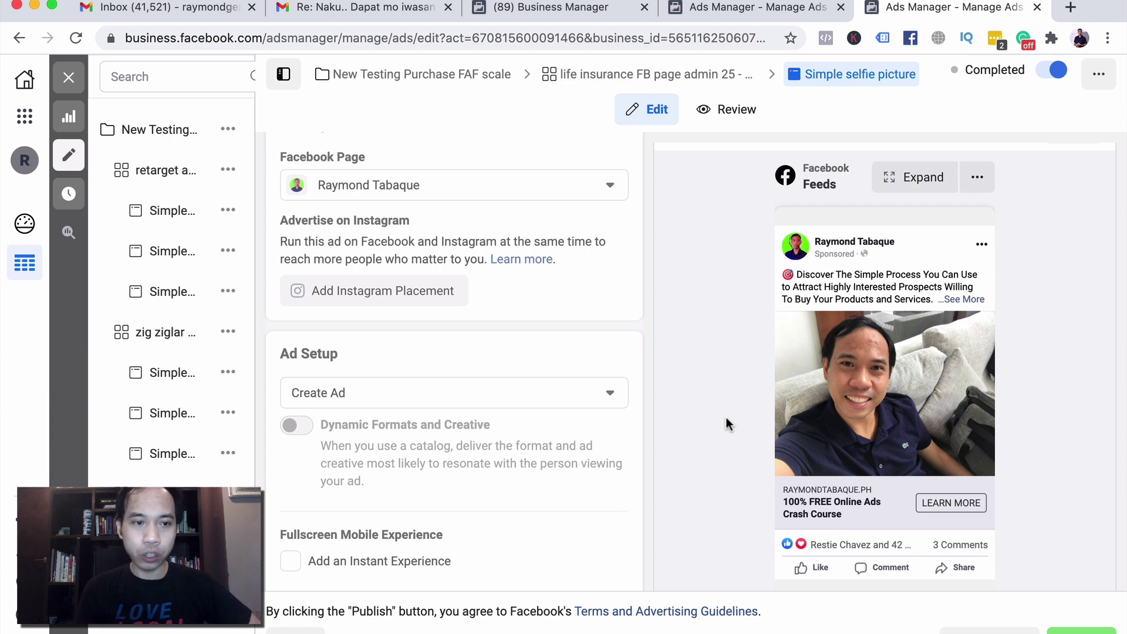
pyautogui.click(71, 157)
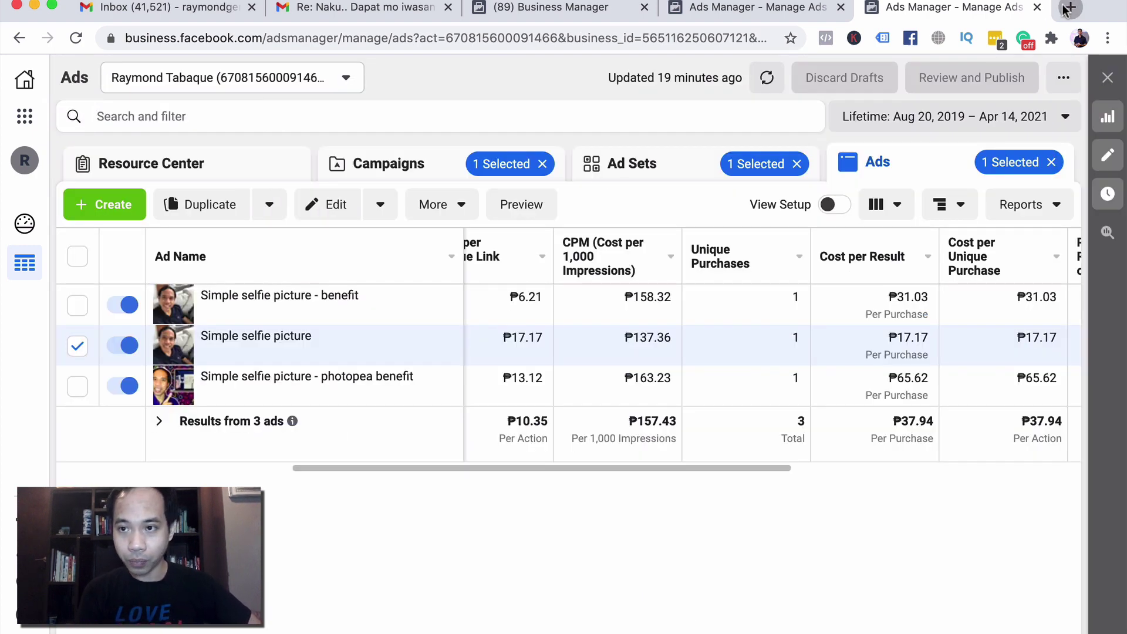
# Open YouTube in a new browser page and go to the channel's YouTube Studio dashboard
pyautogui.click(1067, 8)
pyautogui.write('you')
pyautogui.press('Return')
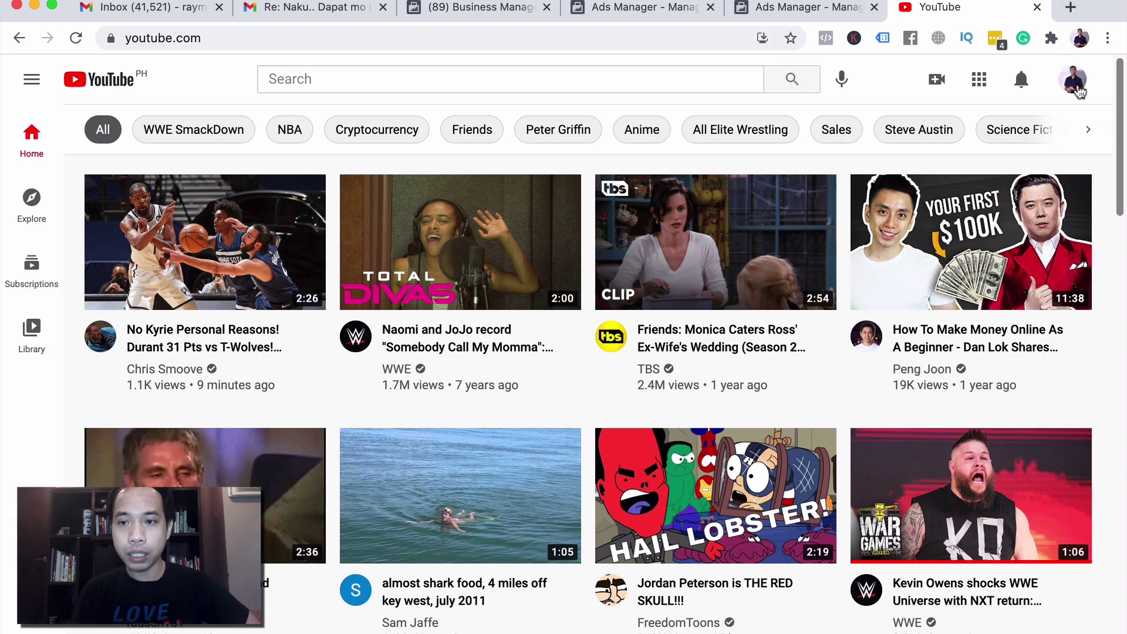
pyautogui.click(1078, 87)
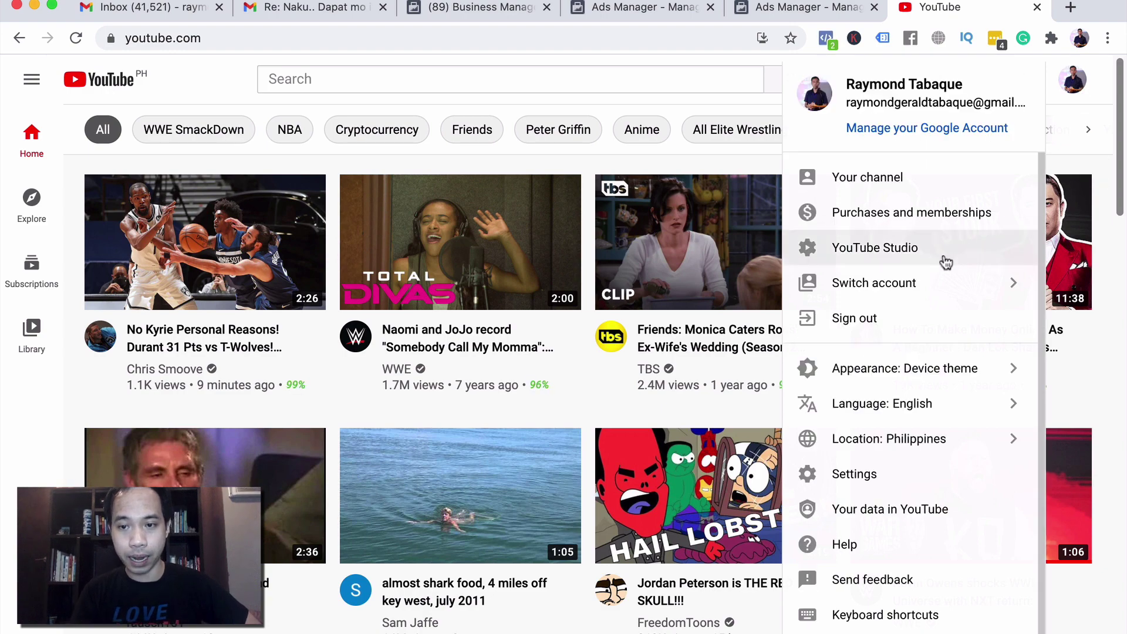
pyautogui.click(943, 257)
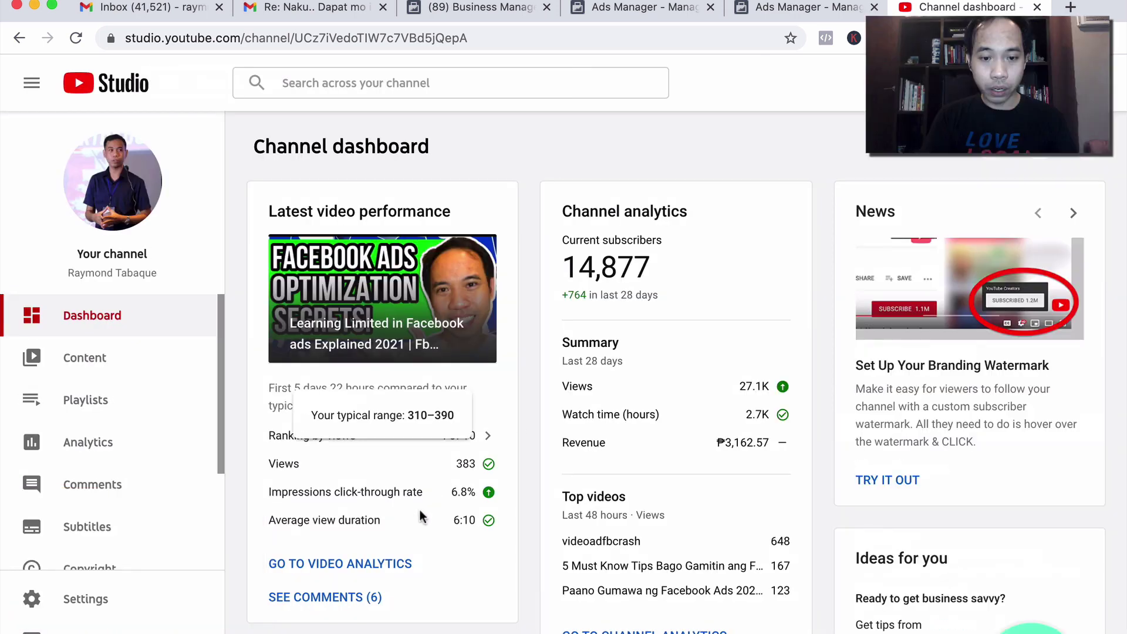
# Find the latest post on the channel dashboard and open its Community poll on the most effective Facebook ad type
pyautogui.scroll(-2, 420, 516)
pyautogui.scroll(-8, 420, 515)
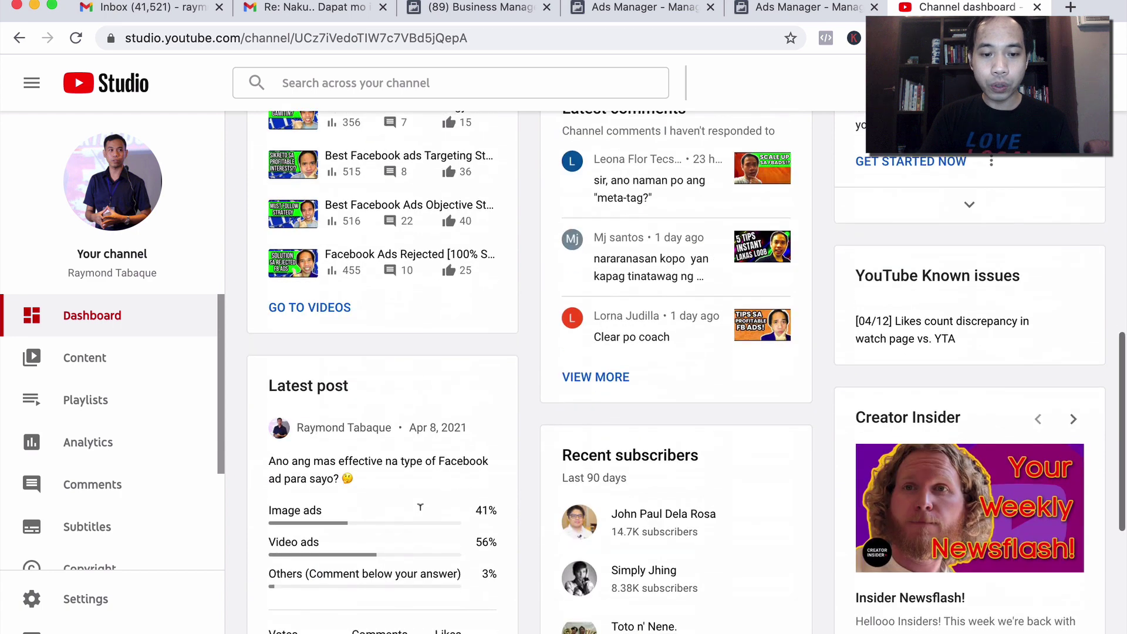
pyautogui.scroll(-2, 419, 516)
pyautogui.click(377, 614)
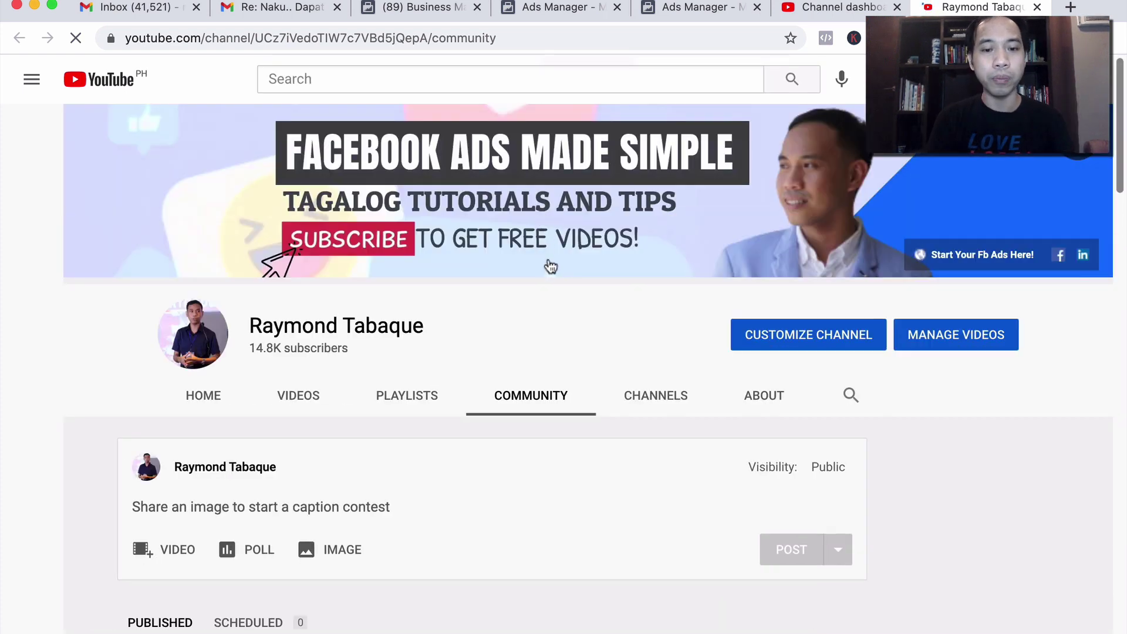
pyautogui.scroll(-7, 587, 446)
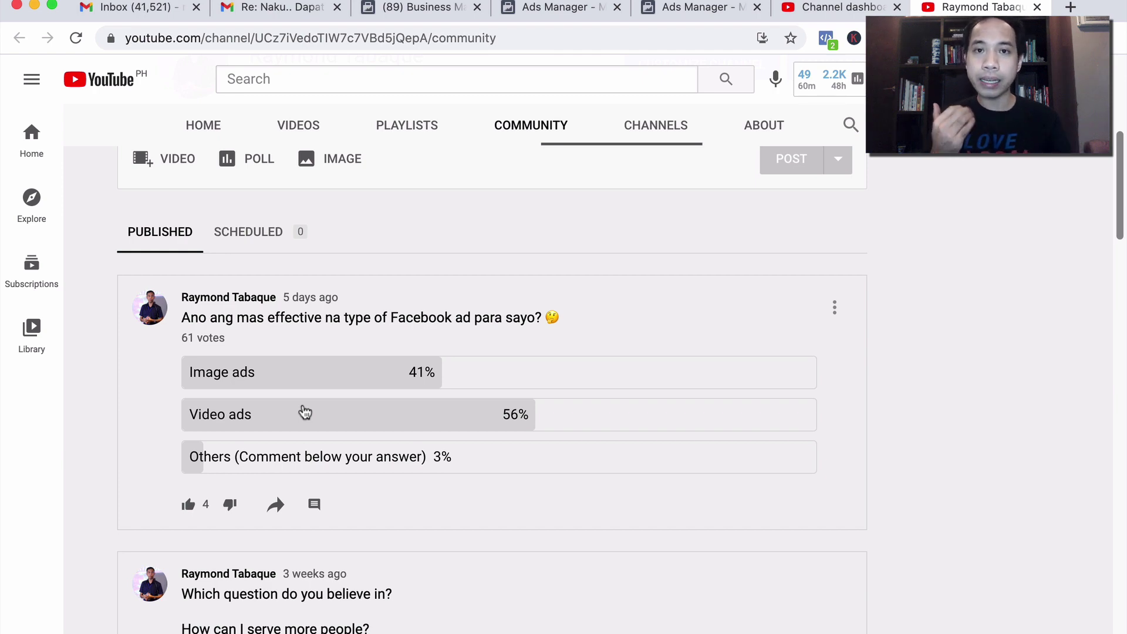
# Return to the Ads Manager page listing the image ads and deselect the "Simple selfie picture" ad
pyautogui.click(682, 17)
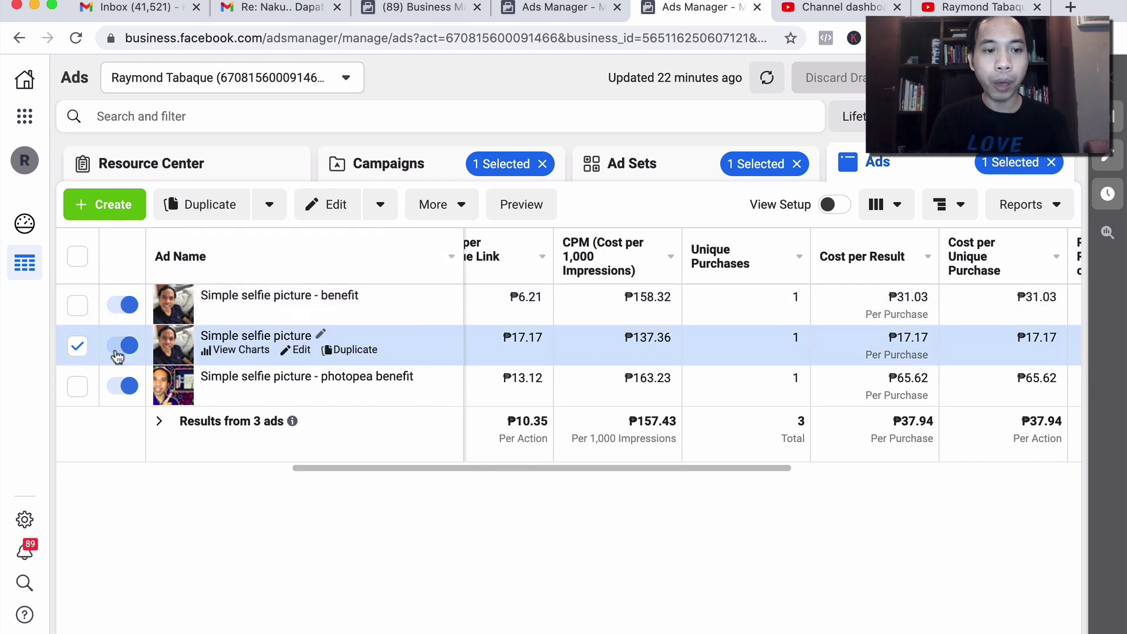
pyautogui.click(80, 349)
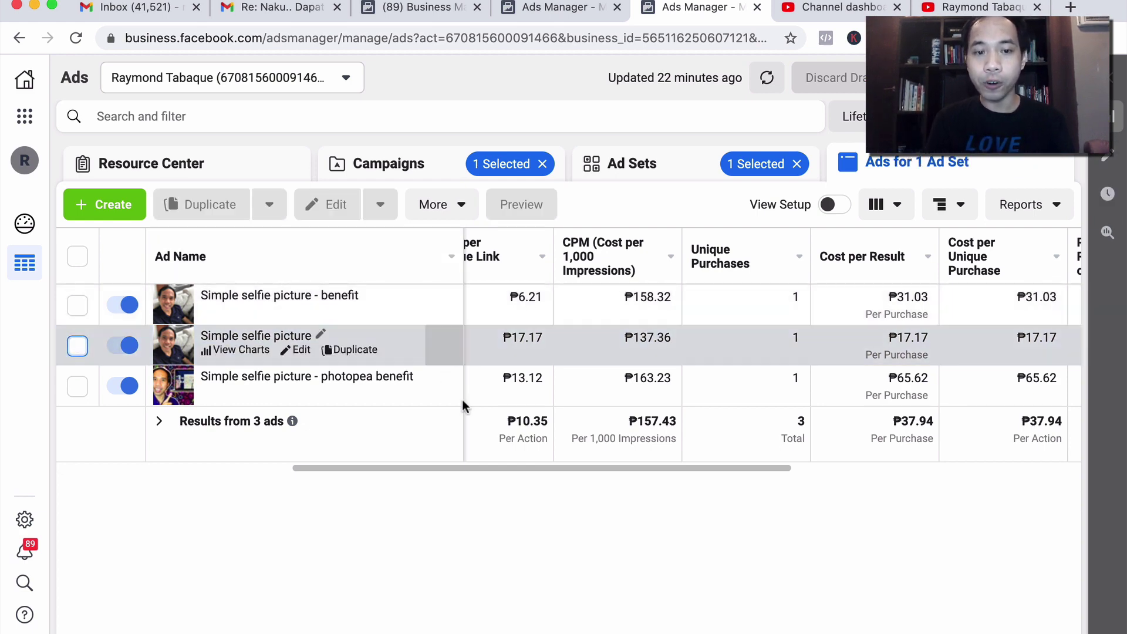
# In the video ads' Ads Manager page, close the ad editor and examine the cost per unique link click, CPM, unique purchases and cost per result
pyautogui.click(552, 7)
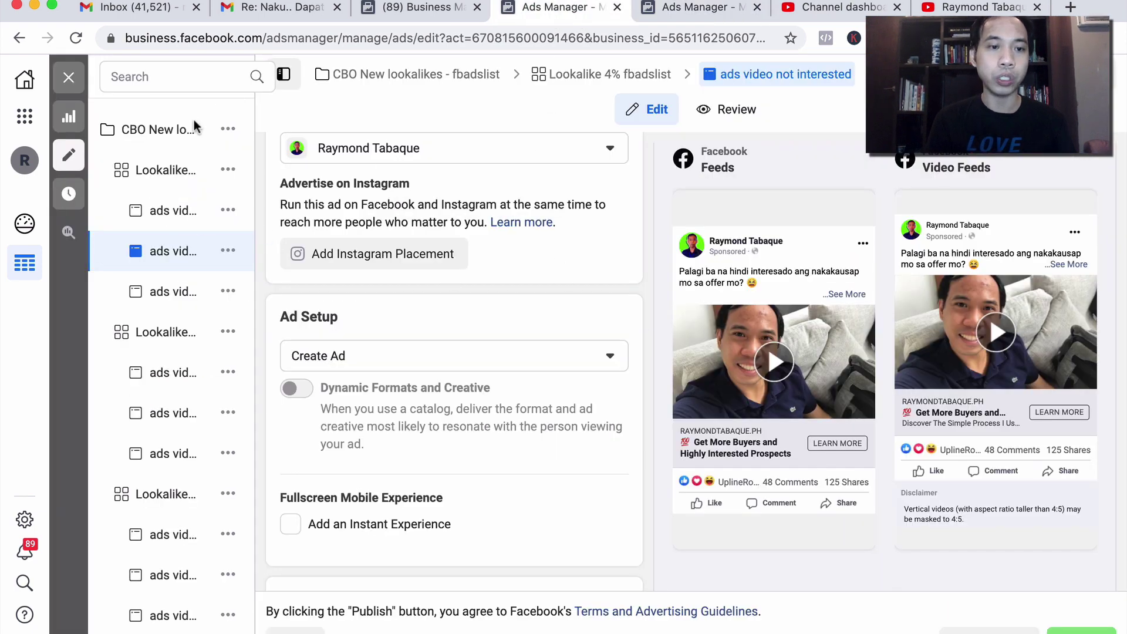
pyautogui.click(66, 166)
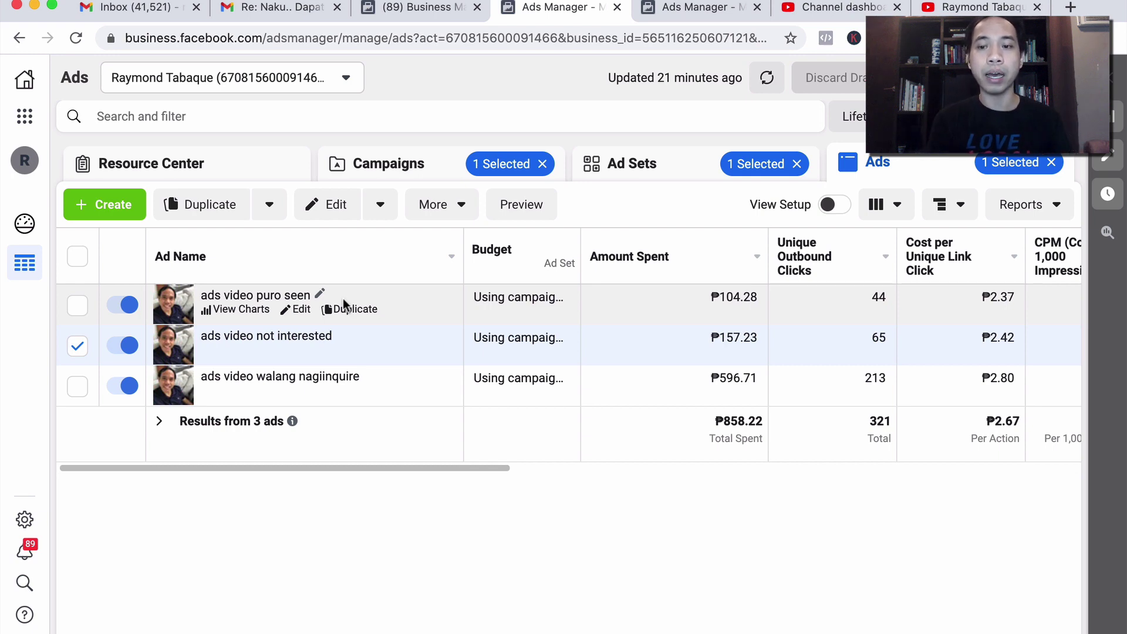
pyautogui.hscroll(10, 693, 365)
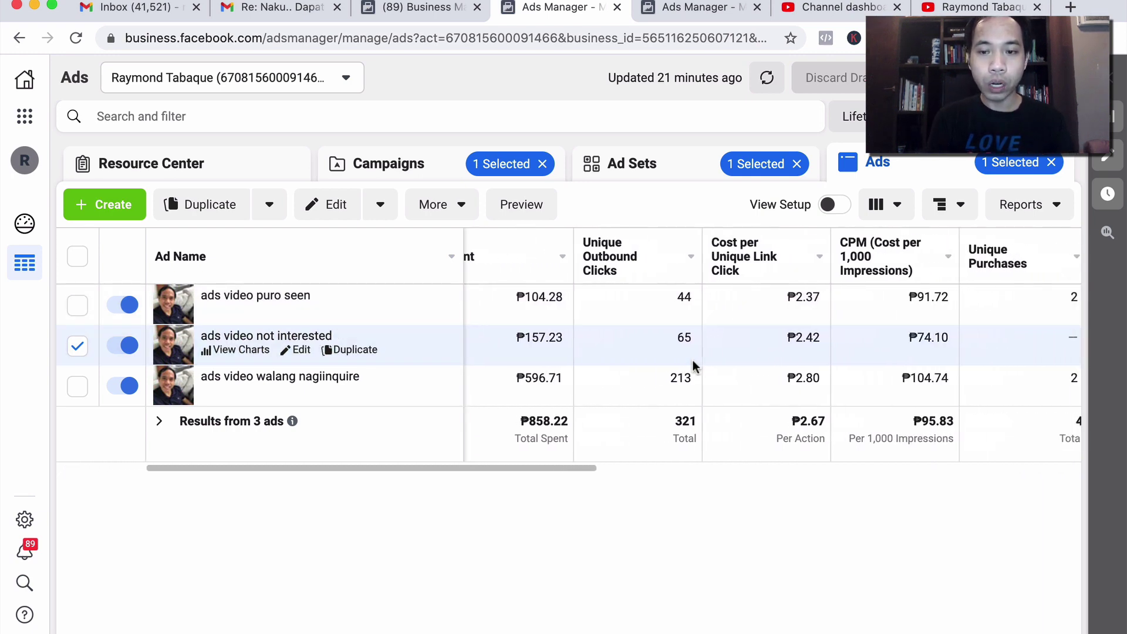
pyautogui.hscroll(5, 693, 365)
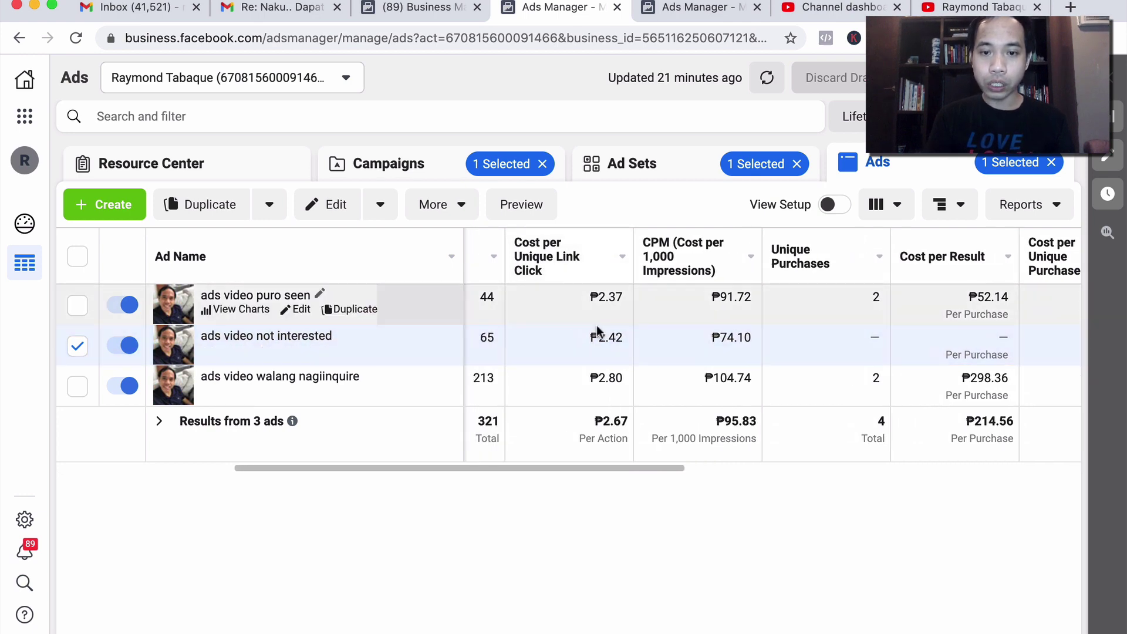
# Go back to the "Simple selfie picture" image ads and examine their link click cost, CPM, unique purchases and cost per result
pyautogui.click(705, 12)
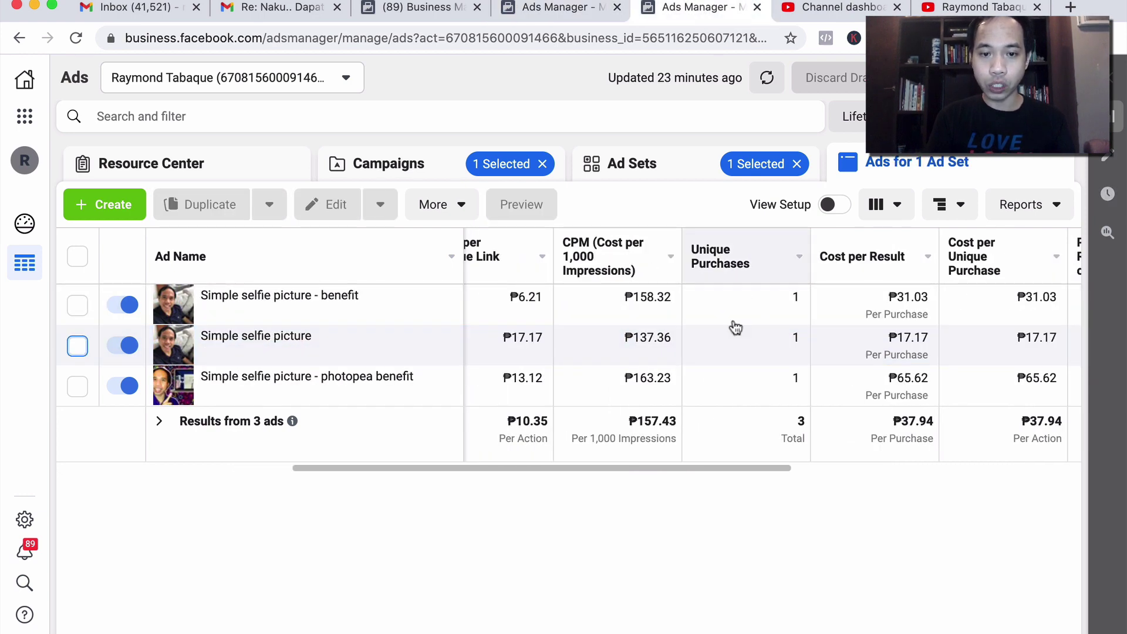
pyautogui.hscroll(1, 685, 399)
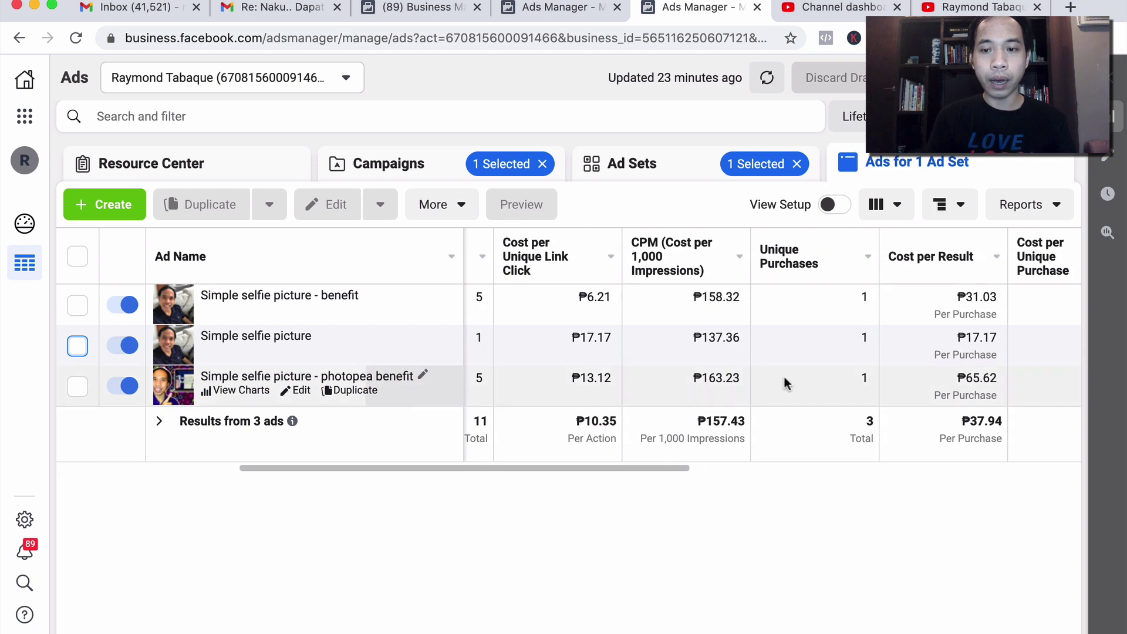
pyautogui.hscroll(3, 890, 300)
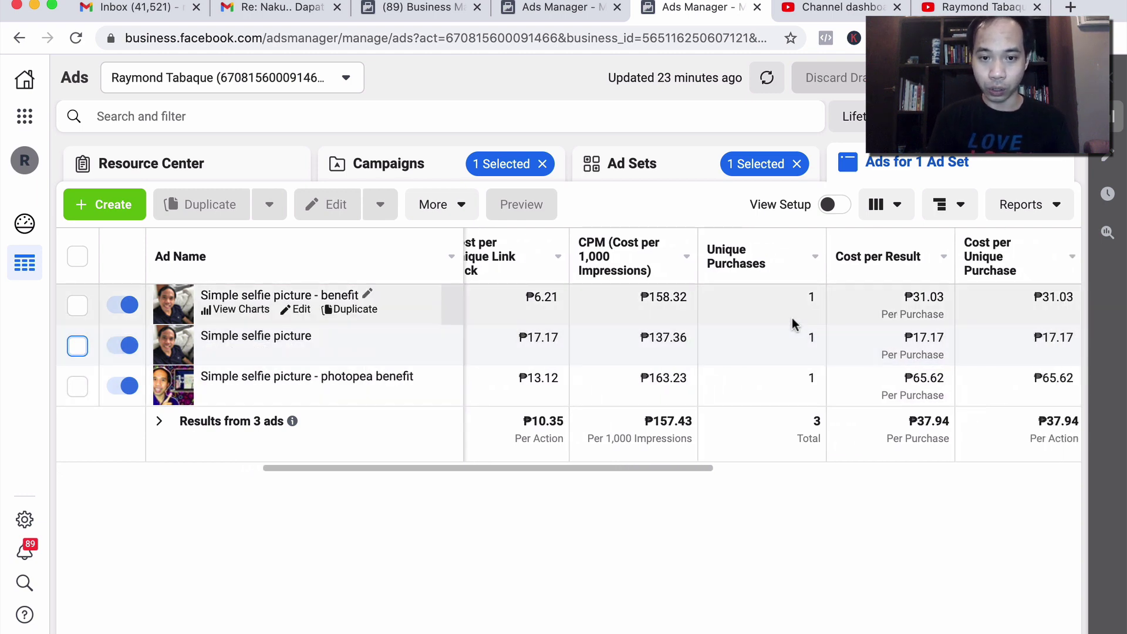
pyautogui.hscroll(-2, 793, 323)
pyautogui.hscroll(1, 763, 311)
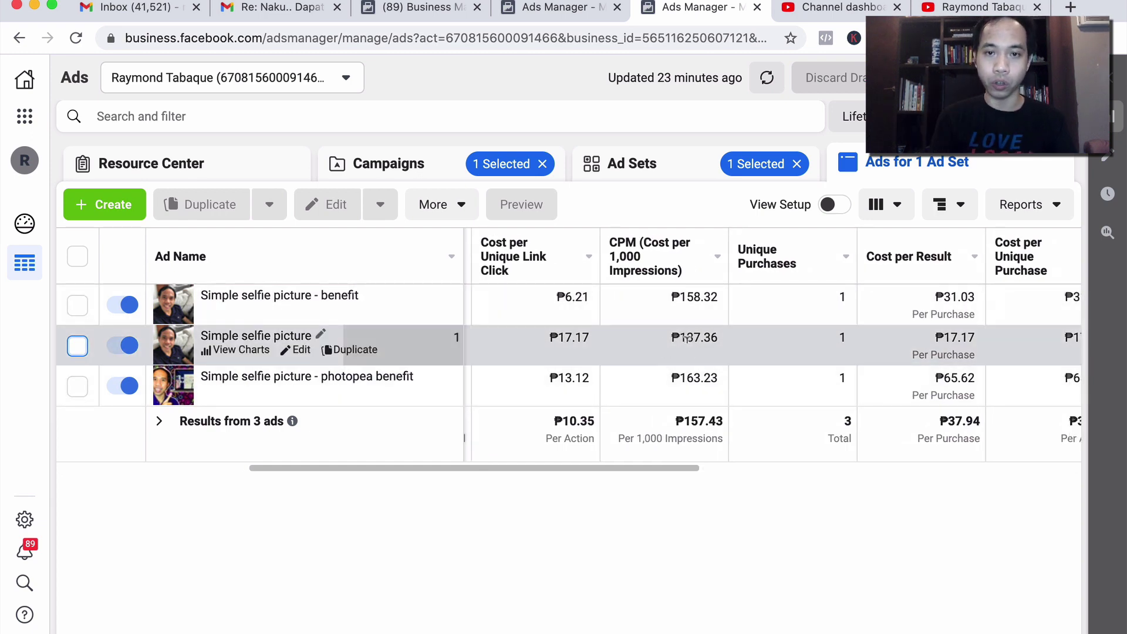
# Alternate between the video ads and image ads pages to compare their cost per unique link click and CPM, ending on the video ads
pyautogui.click(580, 8)
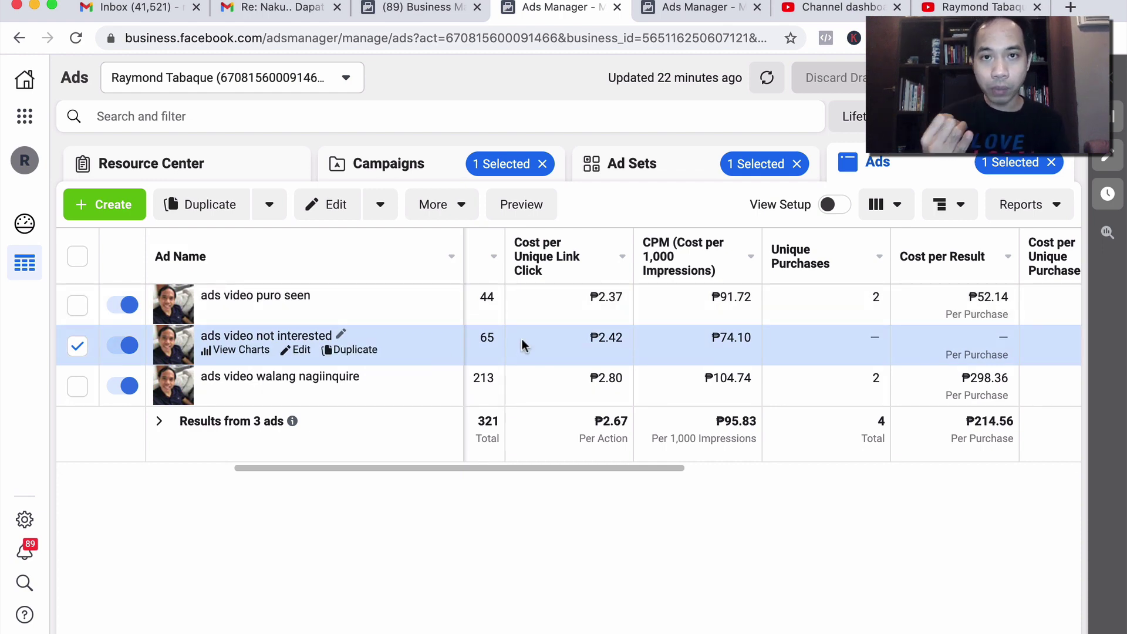
pyautogui.click(702, 8)
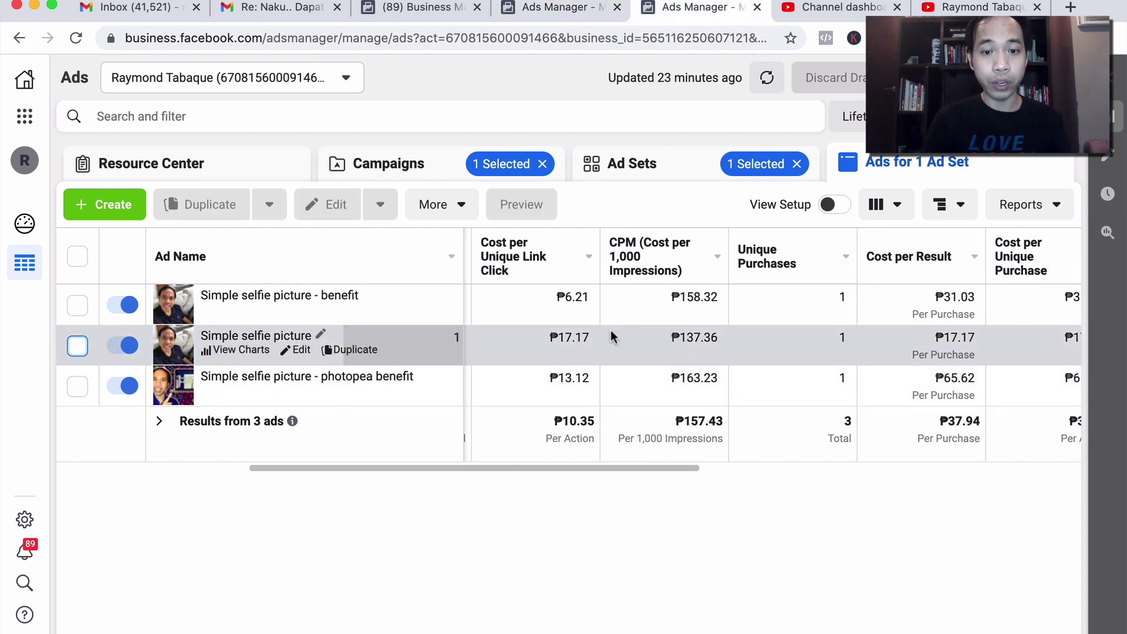
pyautogui.click(579, 9)
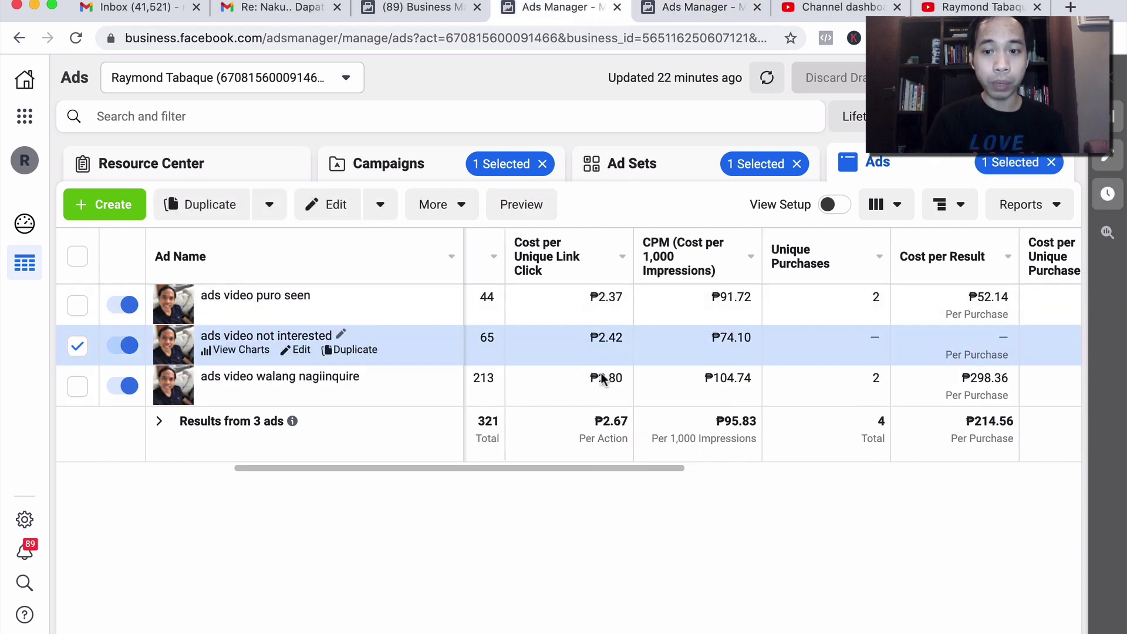